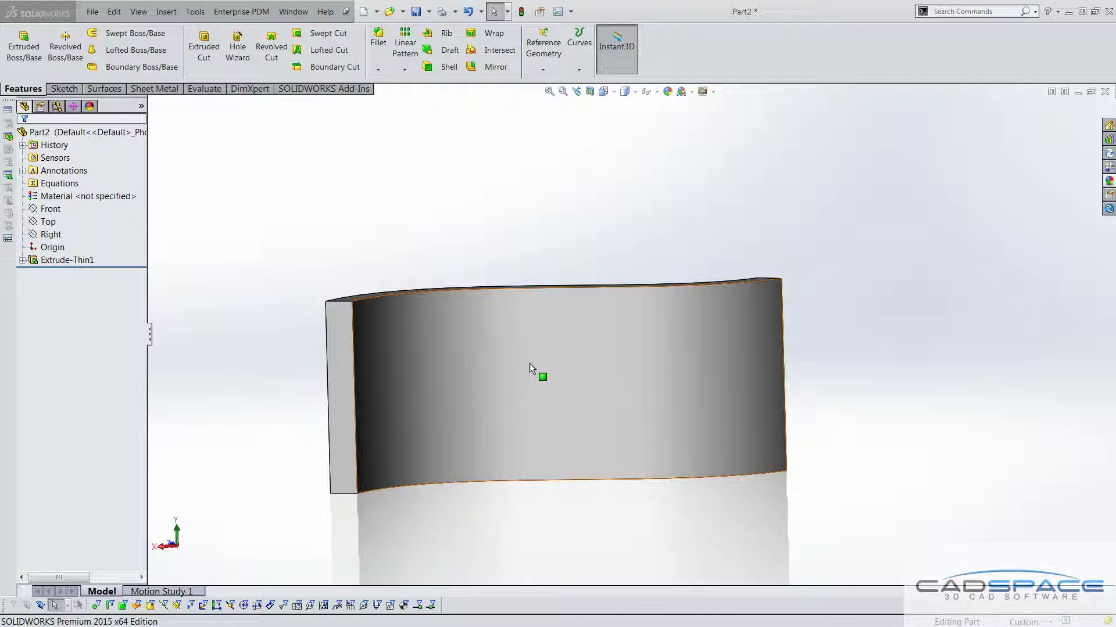
# Draw a center rectangle on the Front plane across the curved wall, creating Sketch4.
pyautogui.moveTo(529, 363); pyautogui.dragTo(487, 434, button='middle')
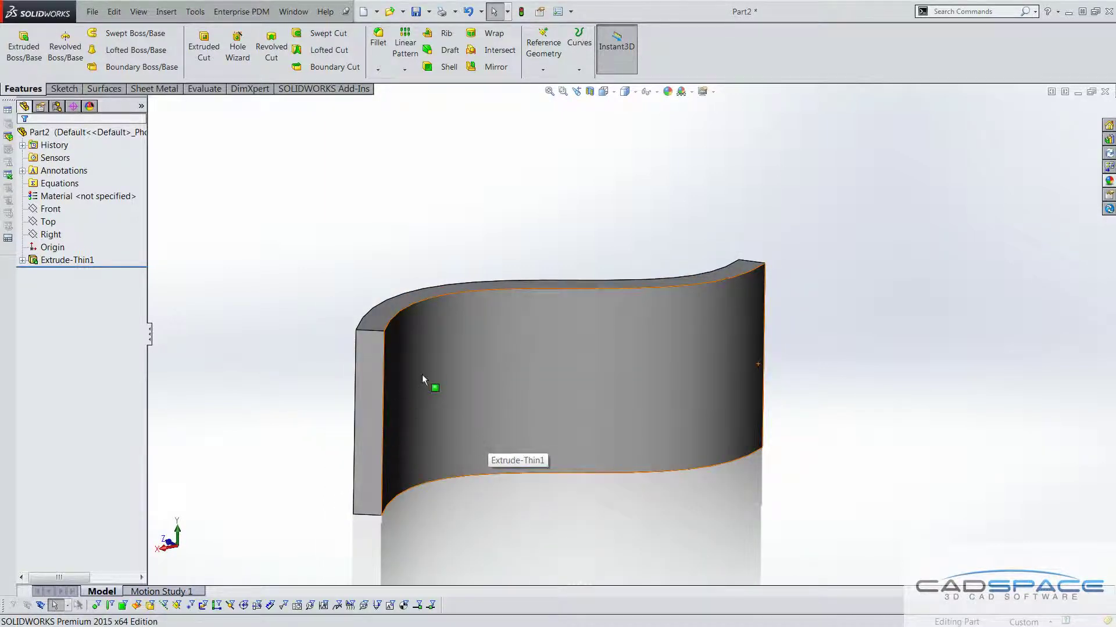
pyautogui.moveTo(445, 362); pyautogui.dragTo(418, 391, button='middle')
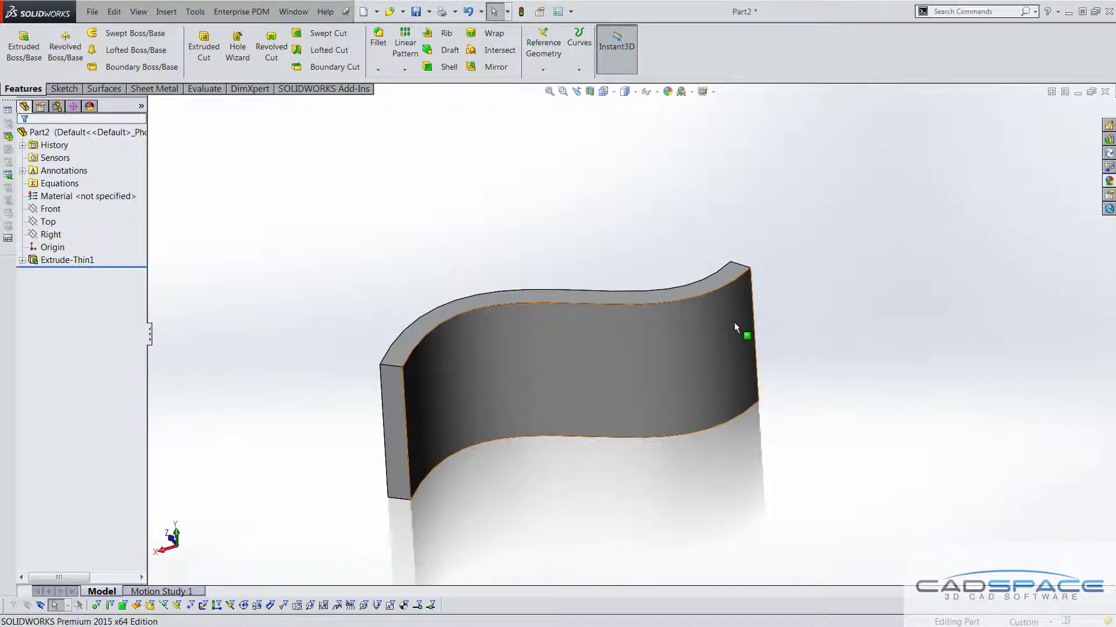
pyautogui.moveTo(714, 354); pyautogui.dragTo(695, 399, button='middle')
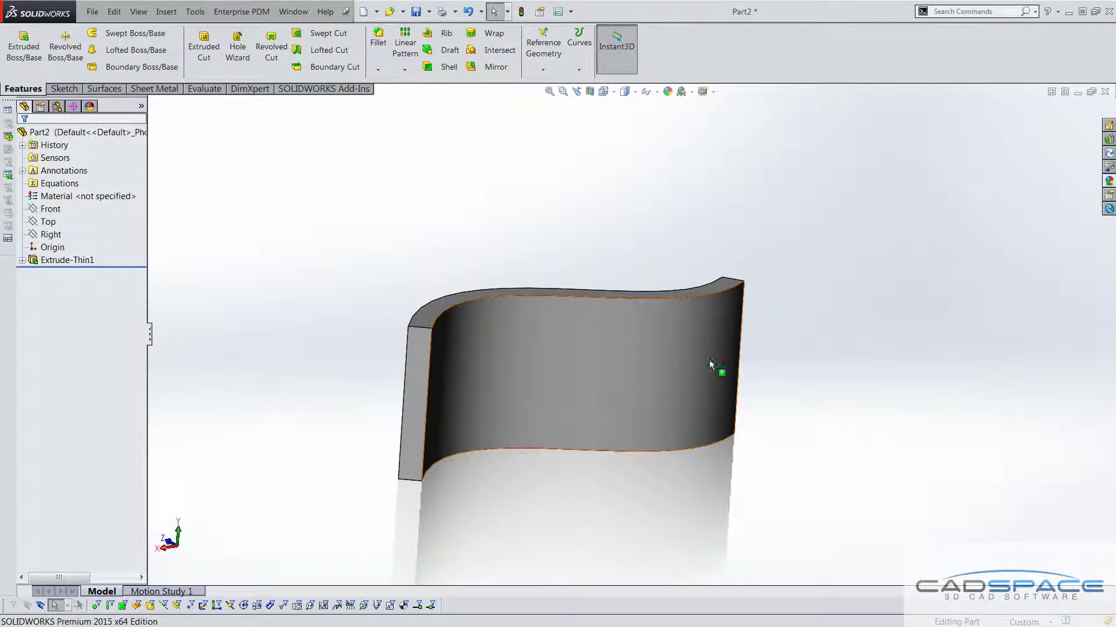
pyautogui.moveTo(661, 378); pyautogui.dragTo(600, 323, button='middle')
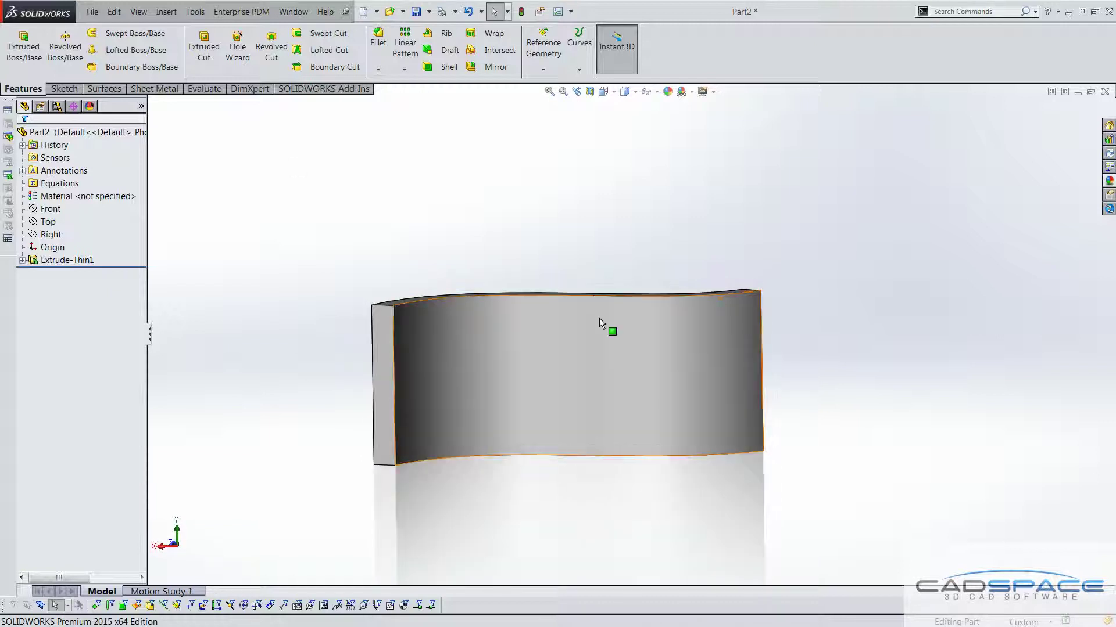
pyautogui.click(56, 211)
pyautogui.click(68, 192)
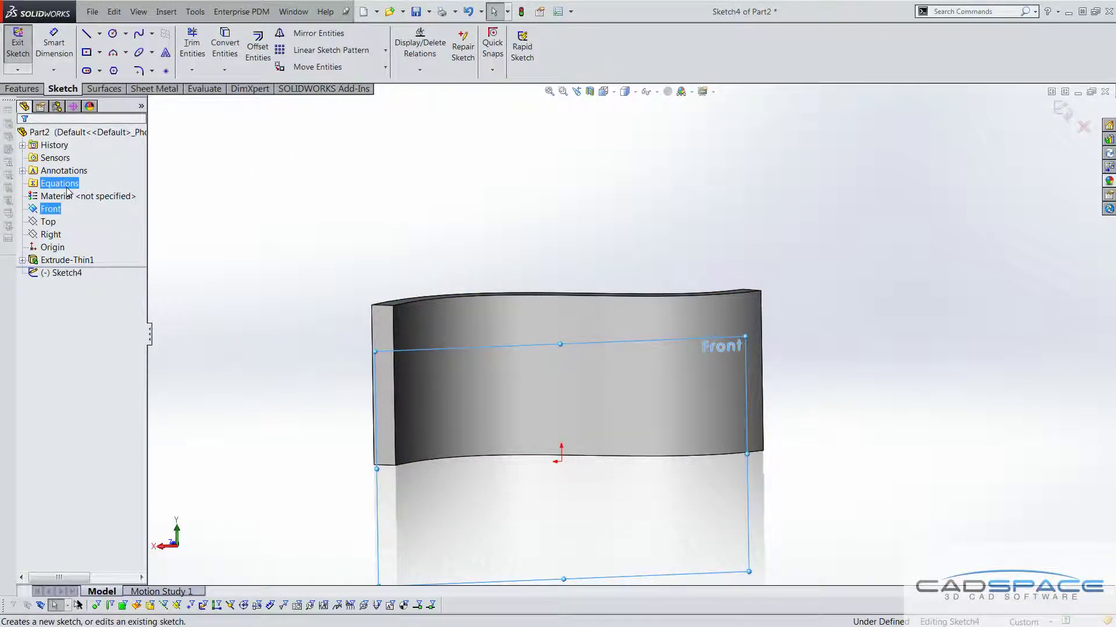
pyautogui.click(86, 53)
pyautogui.click(613, 337)
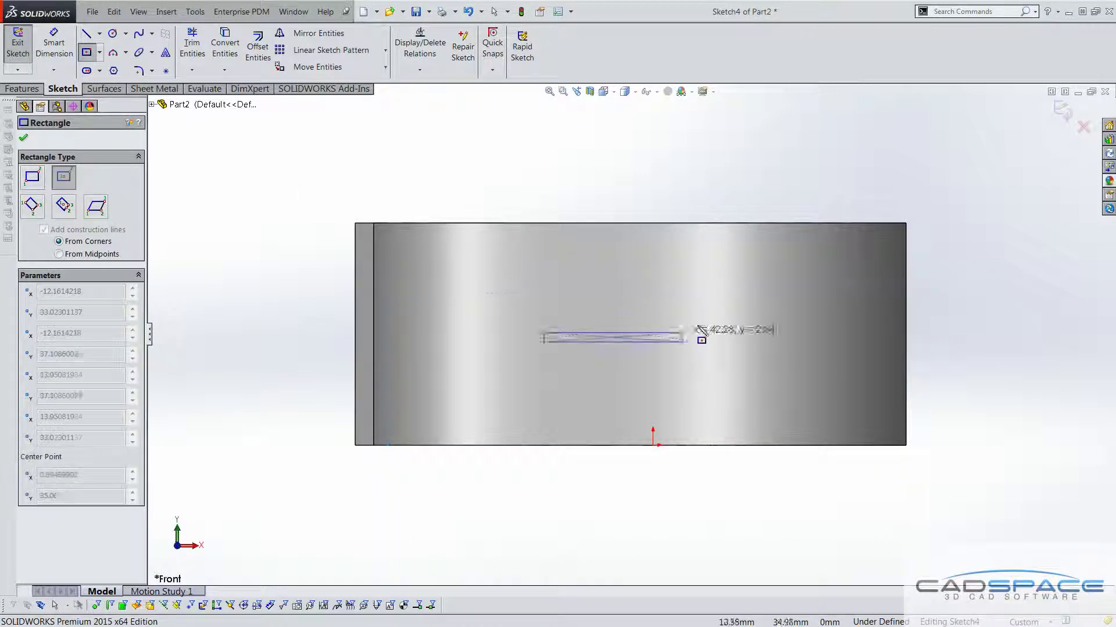
pyautogui.click(731, 302)
pyautogui.hotkey('ctrl', 'b')
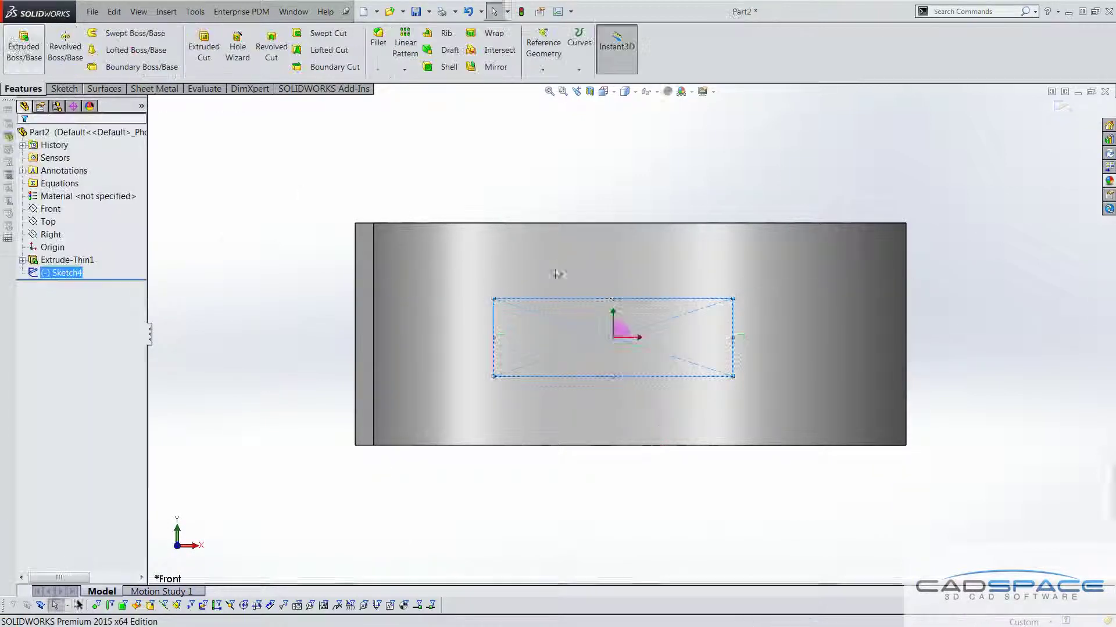
pyautogui.moveTo(466, 219)
pyautogui.mouseDown(button='middle')
pyautogui.moveTo(406, 260)
pyautogui.moveTo(552, 286)
pyautogui.moveTo(447, 239)
pyautogui.moveTo(408, 266)
pyautogui.moveTo(598, 154)
pyautogui.mouseUp(button='middle')
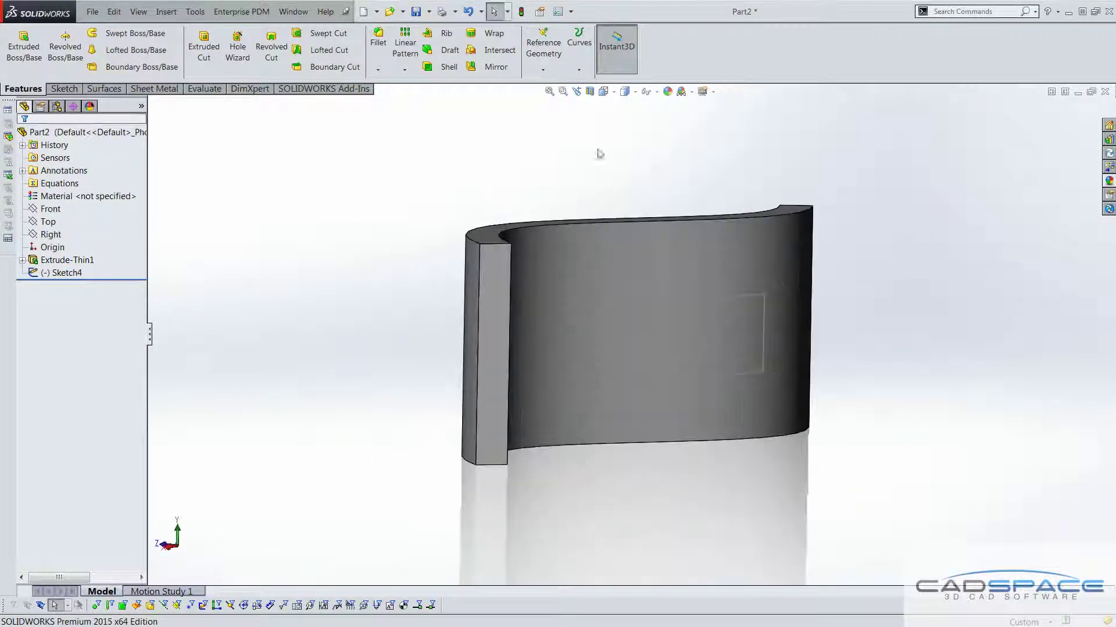
# Wrap Sketch4 onto the curved wall face as a 2.00 mm deboss, creating Wrap3.
pyautogui.click(484, 37)
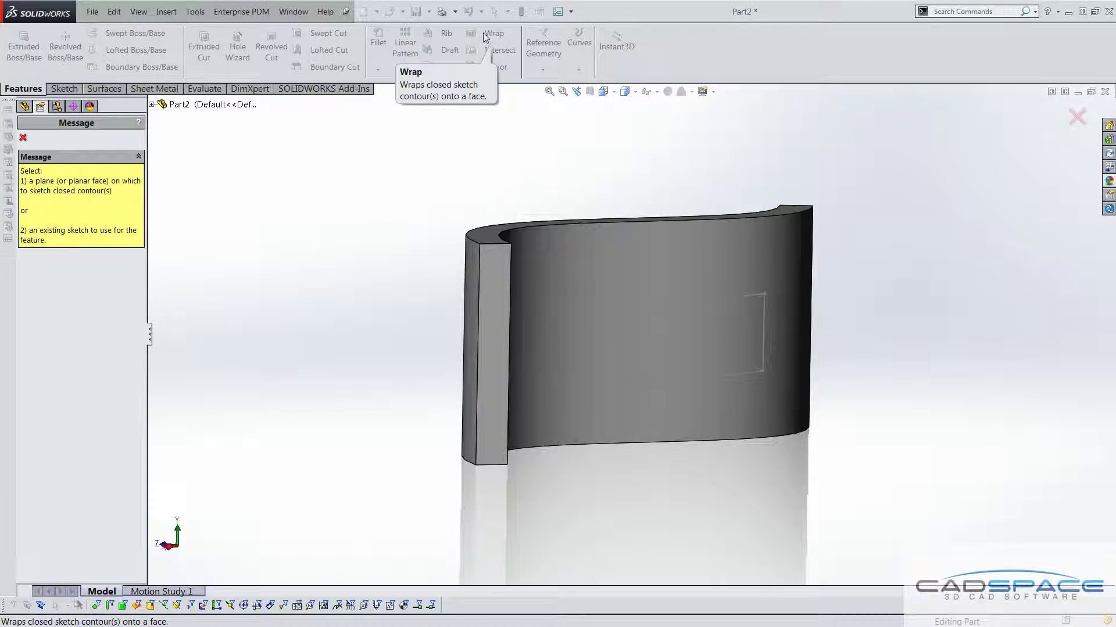
pyautogui.click(689, 306)
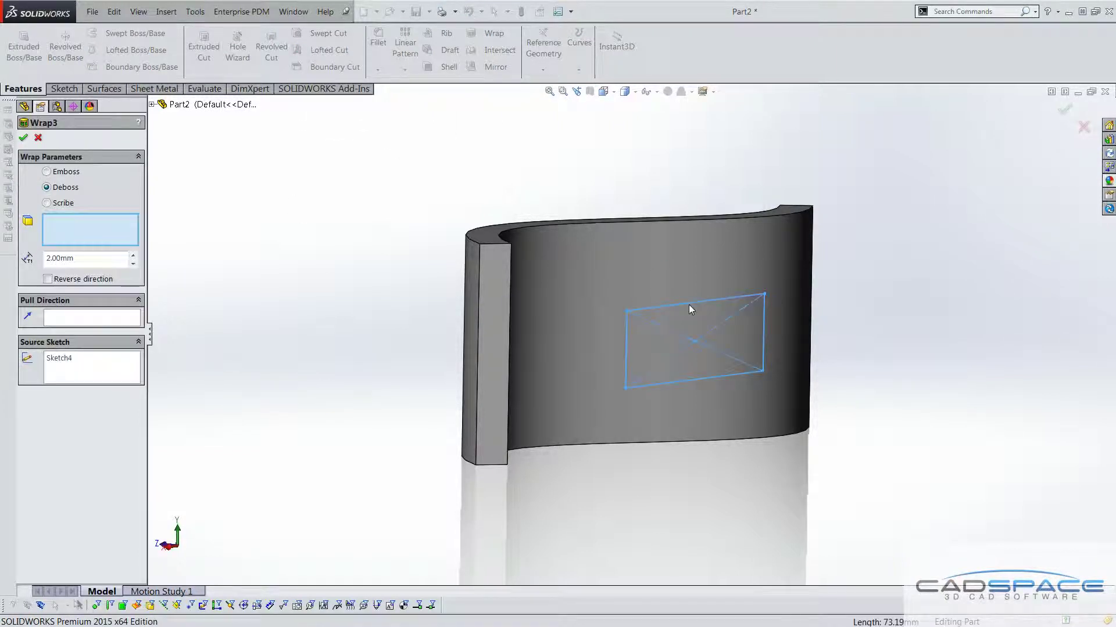
pyautogui.click(593, 280)
pyautogui.moveTo(628, 290)
pyautogui.mouseDown(button='middle')
pyautogui.moveTo(600, 259)
pyautogui.moveTo(568, 282)
pyautogui.moveTo(545, 319)
pyautogui.moveTo(532, 402)
pyautogui.moveTo(559, 354)
pyautogui.mouseUp(button='middle')
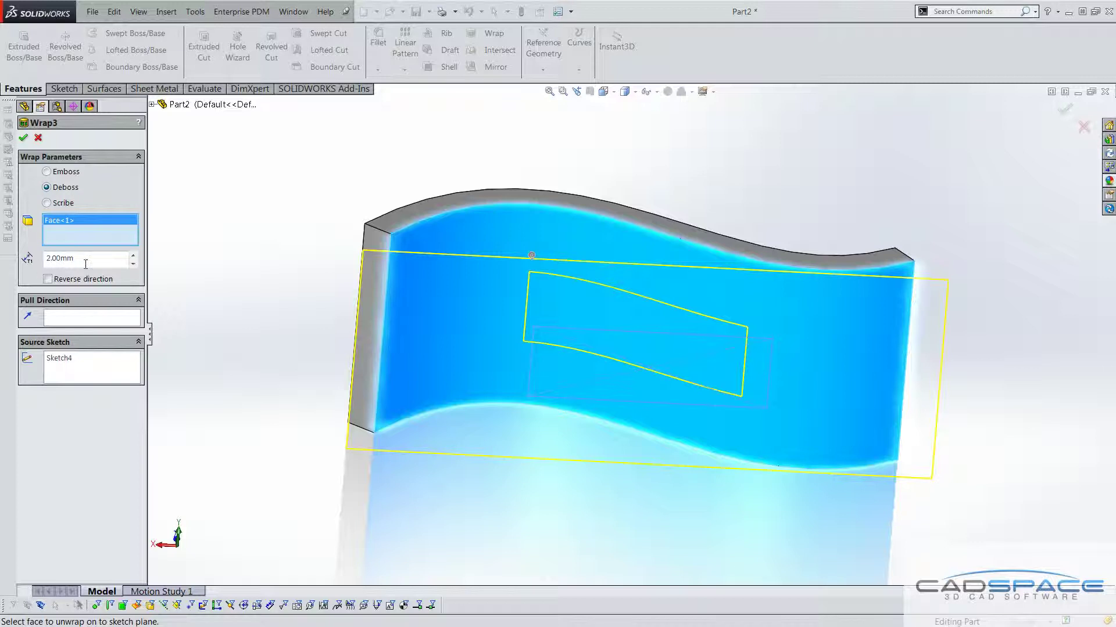
pyautogui.click(24, 137)
pyautogui.moveTo(854, 207)
pyautogui.mouseDown(button='middle')
pyautogui.moveTo(764, 279)
pyautogui.moveTo(760, 238)
pyautogui.moveTo(719, 242)
pyautogui.moveTo(639, 337)
pyautogui.moveTo(663, 349)
pyautogui.moveTo(692, 286)
pyautogui.moveTo(713, 319)
pyautogui.mouseUp(button='middle')
pyautogui.scroll(3, 646, 329)
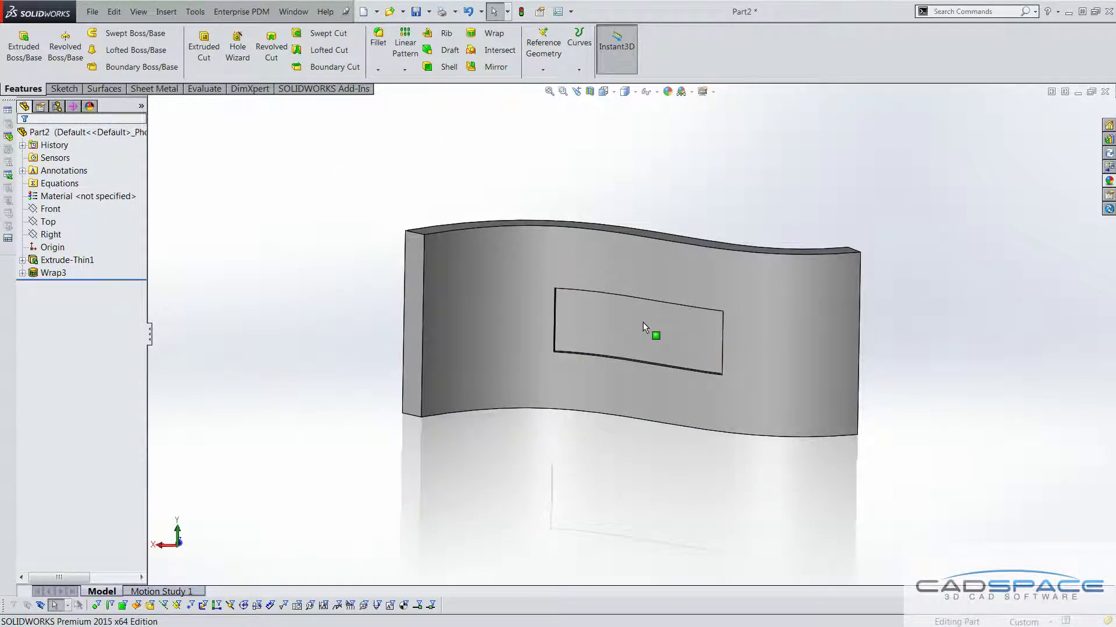
# Switch to Surfacing blog start.SLDPRT and set a Front view tilted to show the dome's top.
pyautogui.hotkey('ctrl', 'Tab')
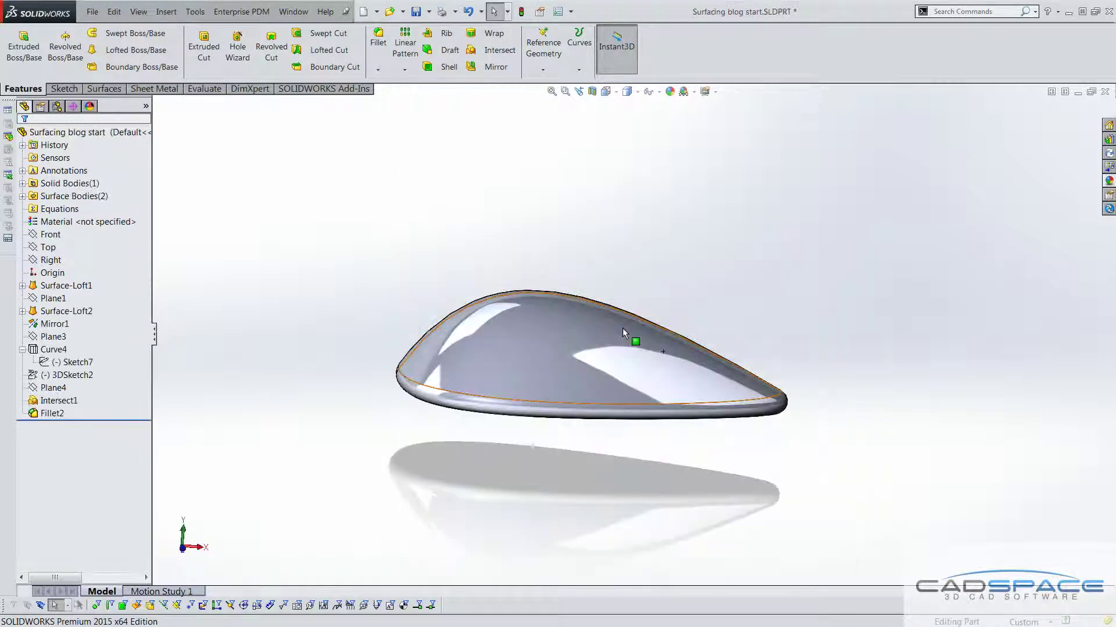
pyautogui.moveTo(622, 328); pyautogui.dragTo(602, 395, button='middle')
pyautogui.scroll(-3, 608, 370)
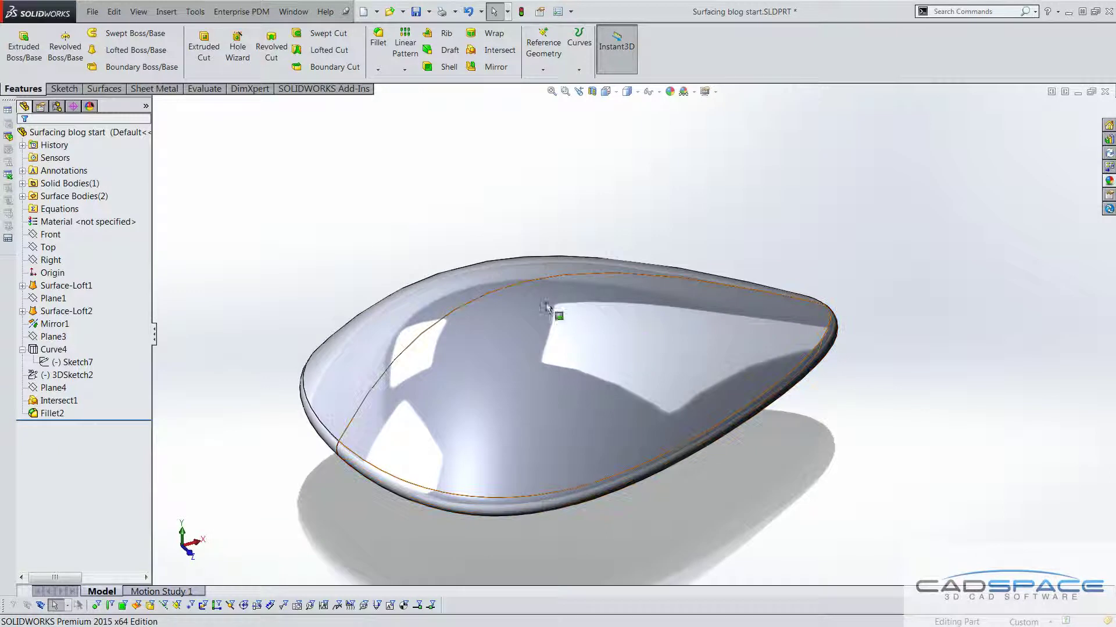
pyautogui.hotkey('ctrl', '1')
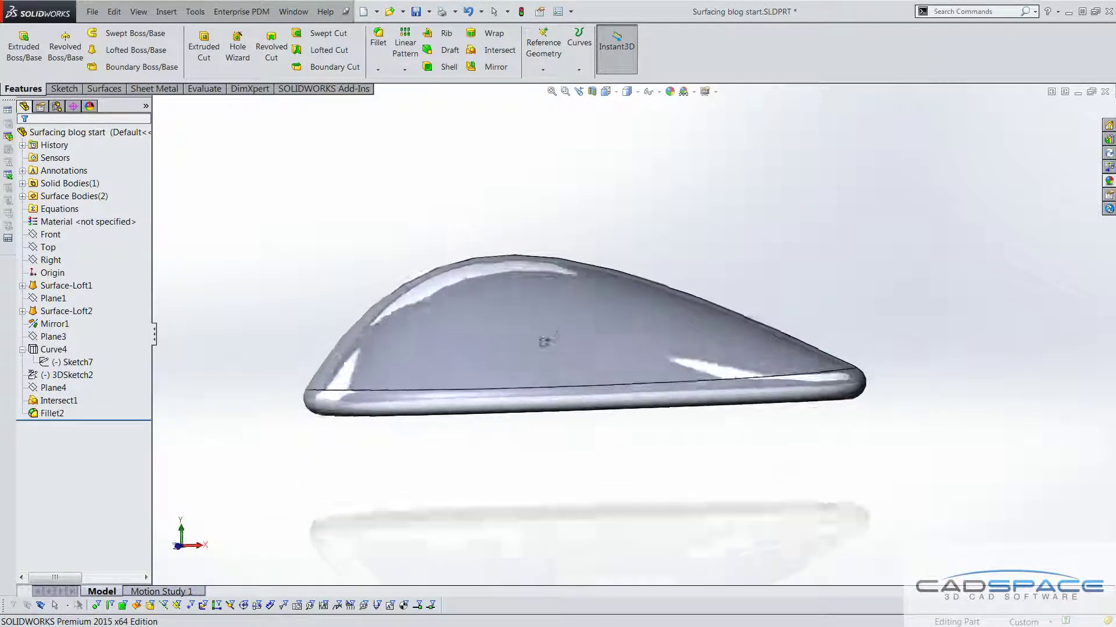
pyautogui.moveTo(538, 347); pyautogui.dragTo(581, 364, button='middle')
# Draw a center rectangle on the Front plane over the dome's side as Sketch11.
pyautogui.press('f')
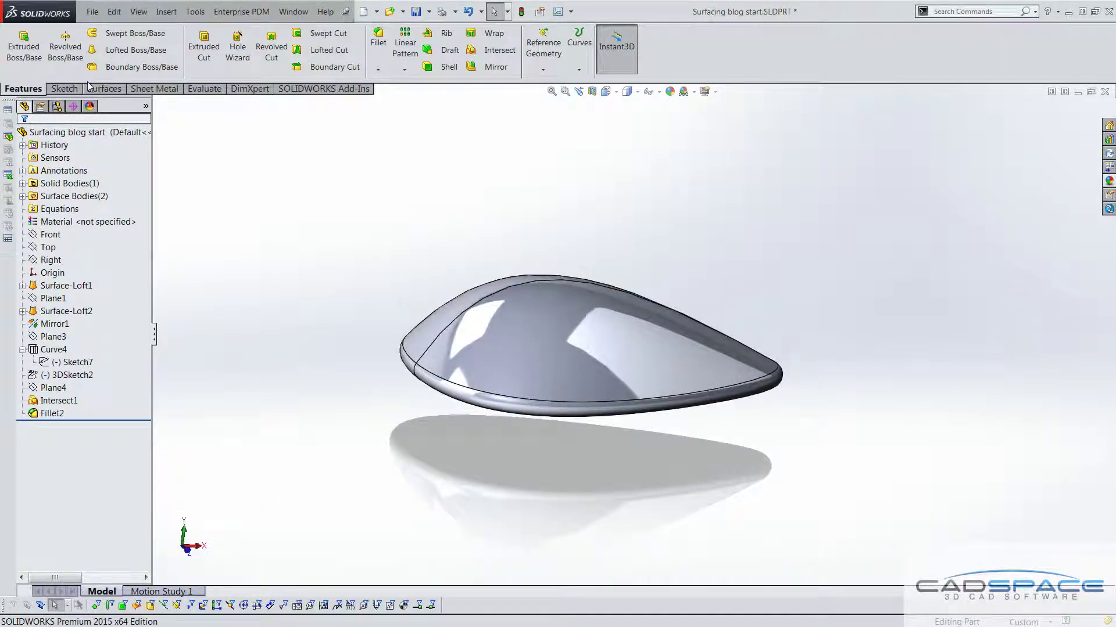
pyautogui.click(76, 90)
pyautogui.click(18, 40)
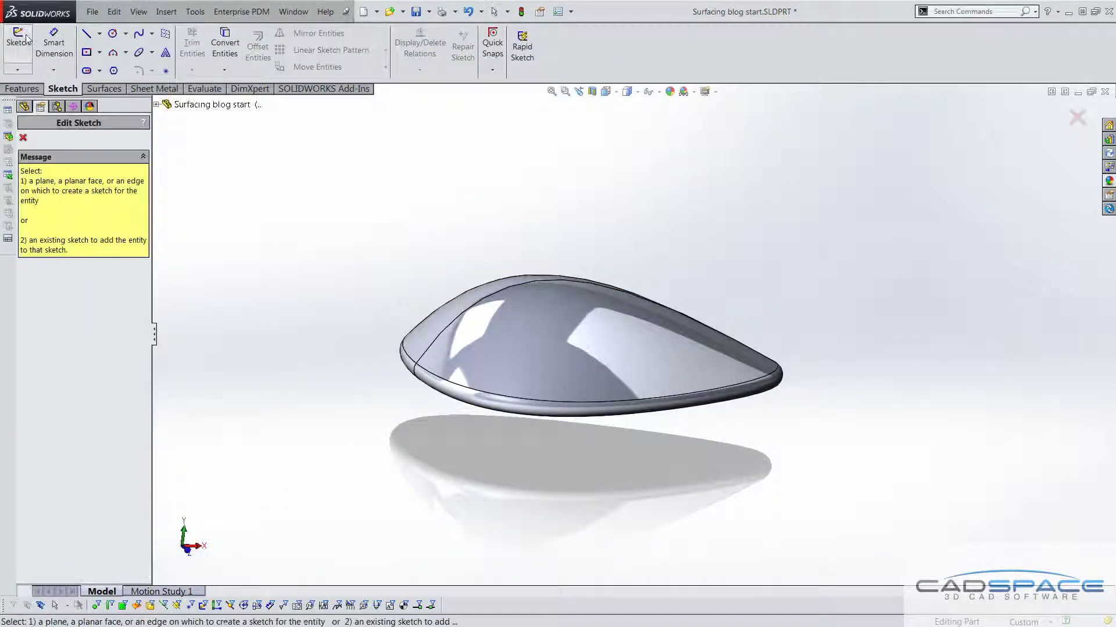
pyautogui.click(156, 104)
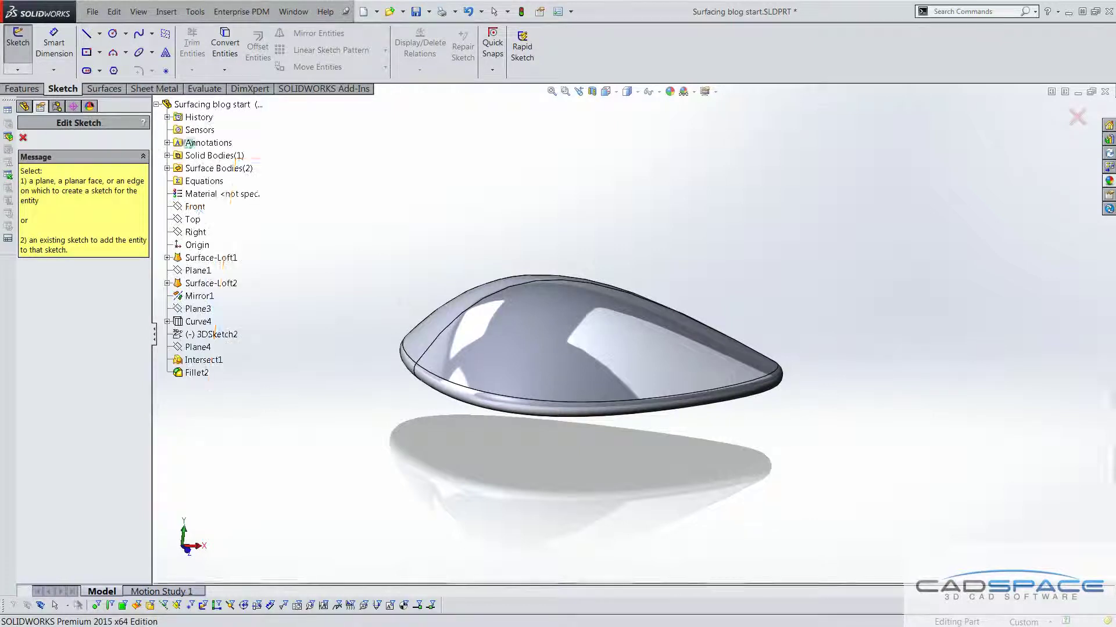
pyautogui.click(200, 214)
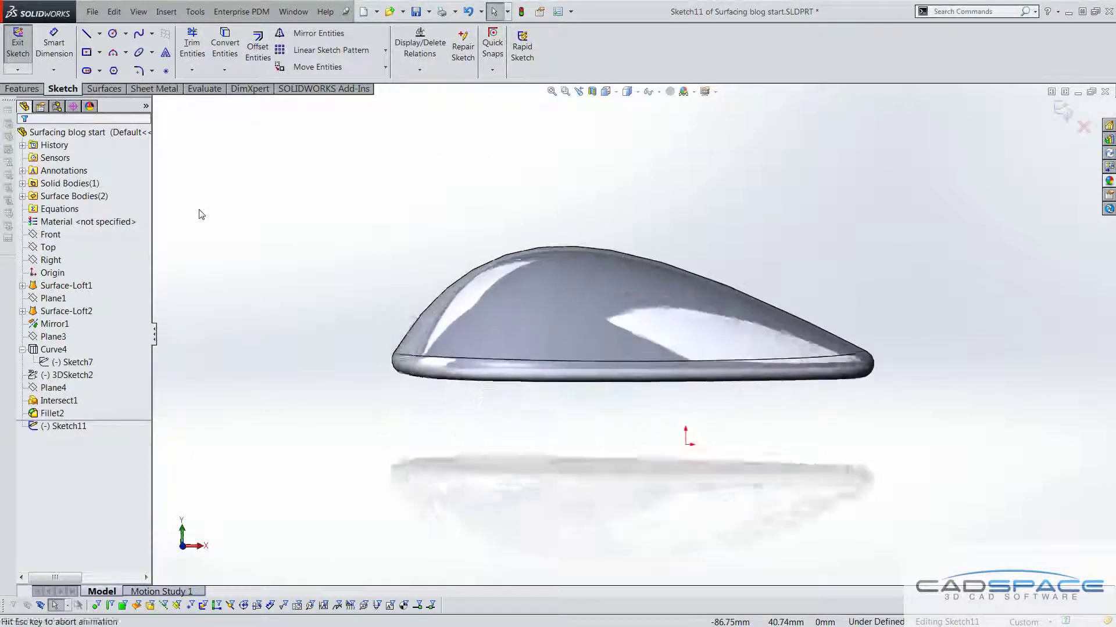
pyautogui.click(86, 53)
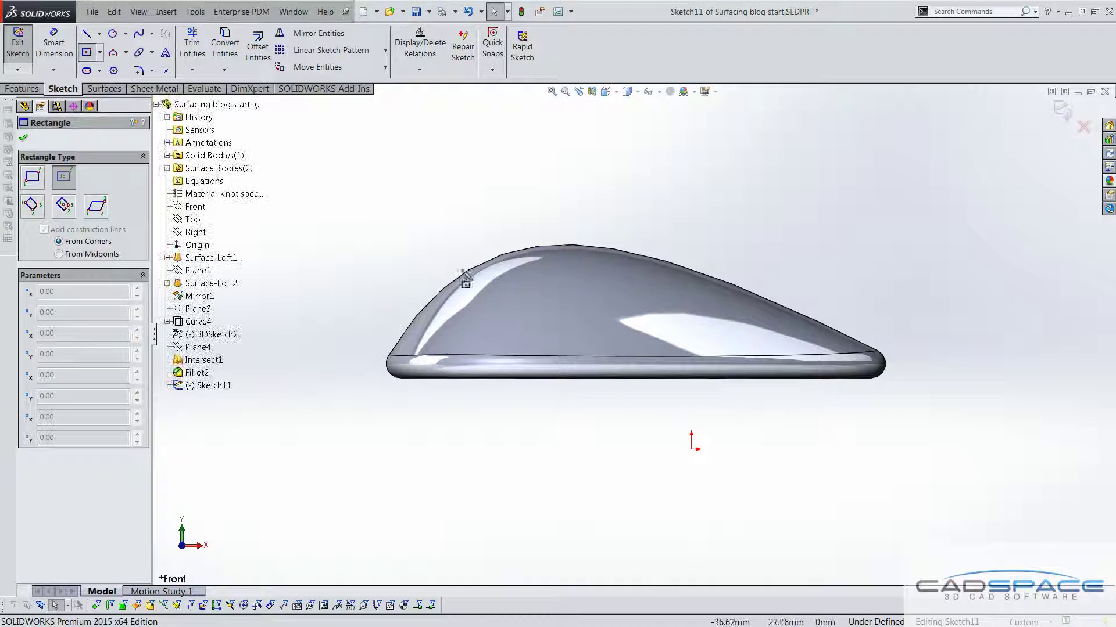
pyautogui.click(574, 305)
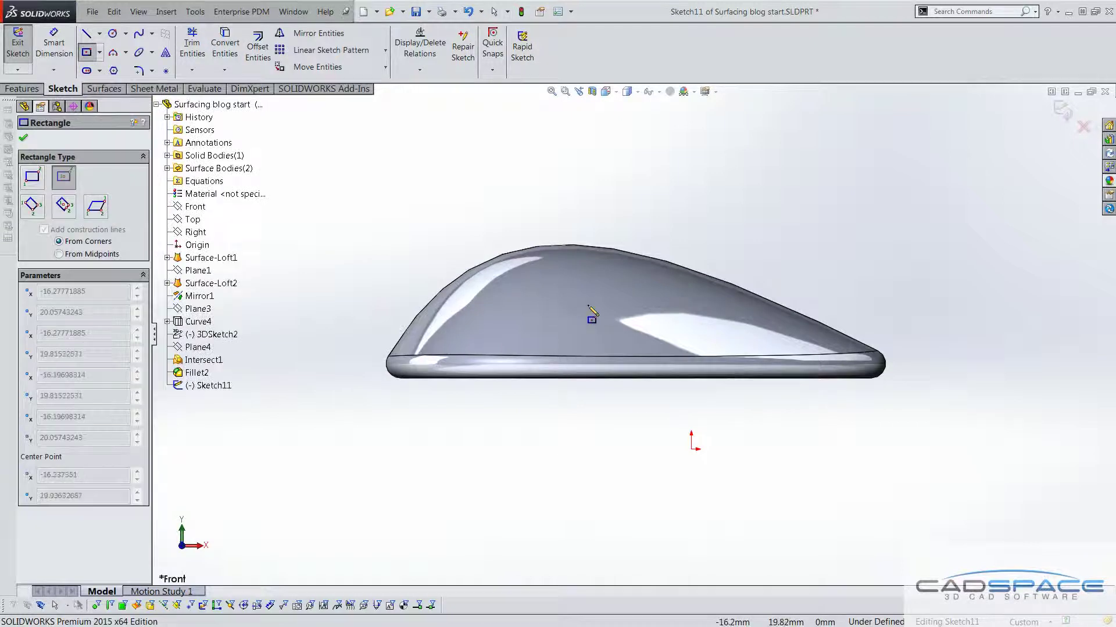
pyautogui.click(650, 284)
pyautogui.click(23, 139)
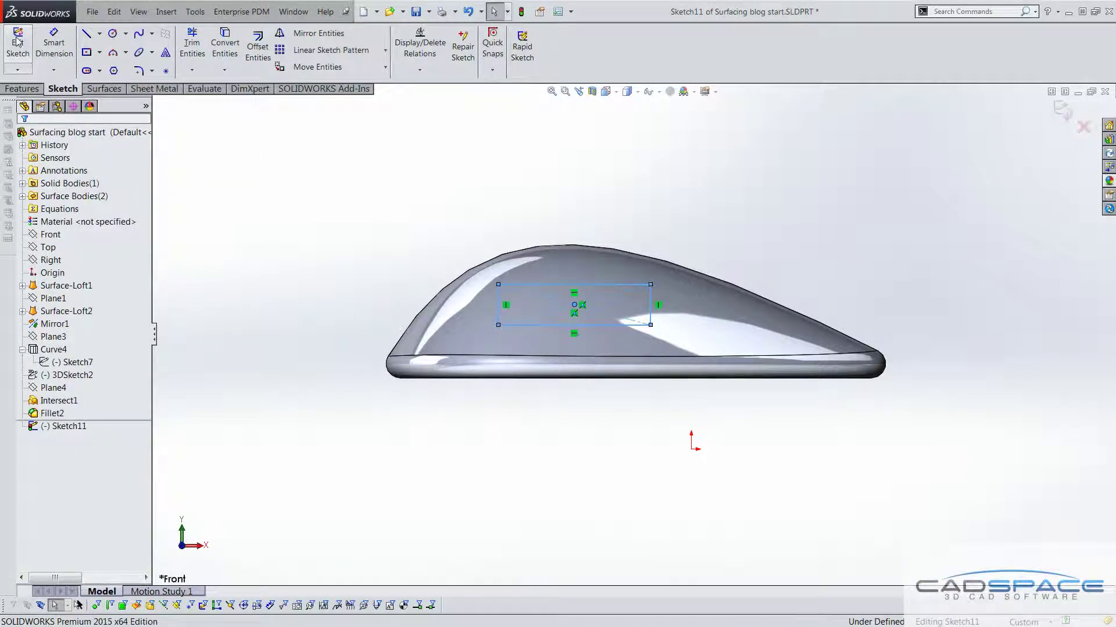
pyautogui.hotkey('ctrl', 'b')
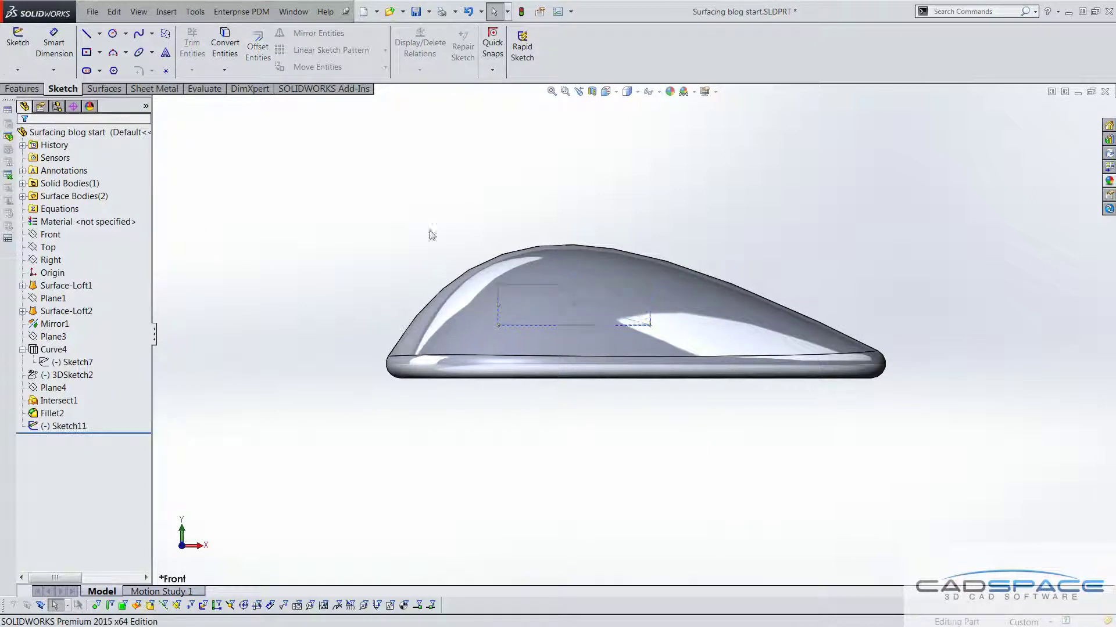
pyautogui.moveTo(424, 232)
pyautogui.mouseDown(button='middle')
pyautogui.moveTo(443, 235)
pyautogui.moveTo(447, 273)
pyautogui.mouseUp(button='middle')
# Project Sketch11 onto the dome's curved top face as Curve8.
pyautogui.click(35, 89)
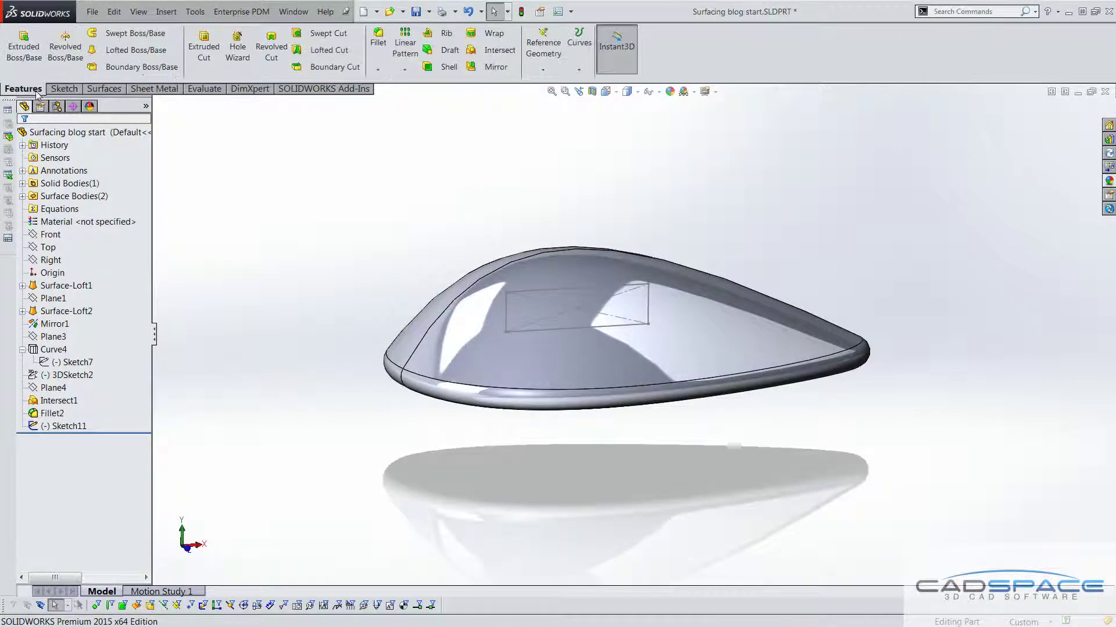
pyautogui.click(580, 54)
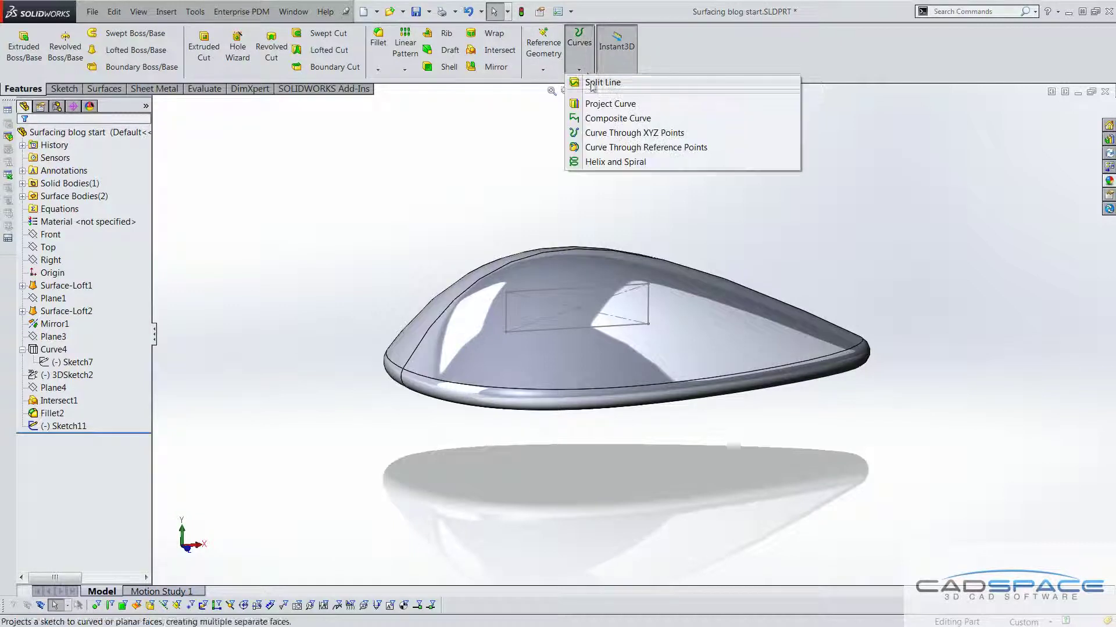
pyautogui.click(598, 105)
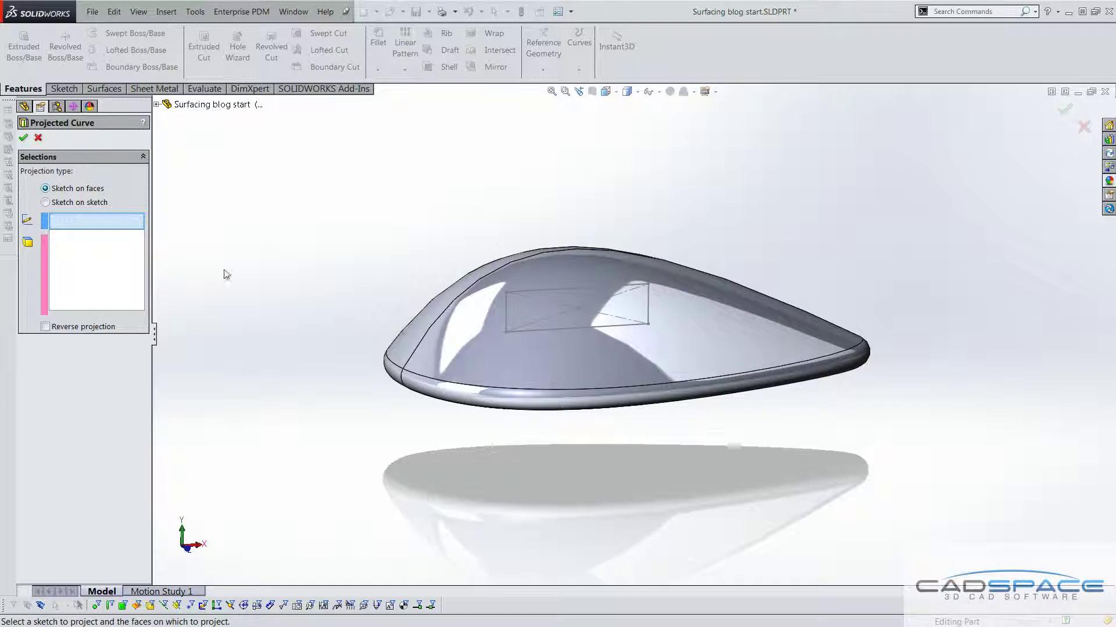
pyautogui.click(573, 293)
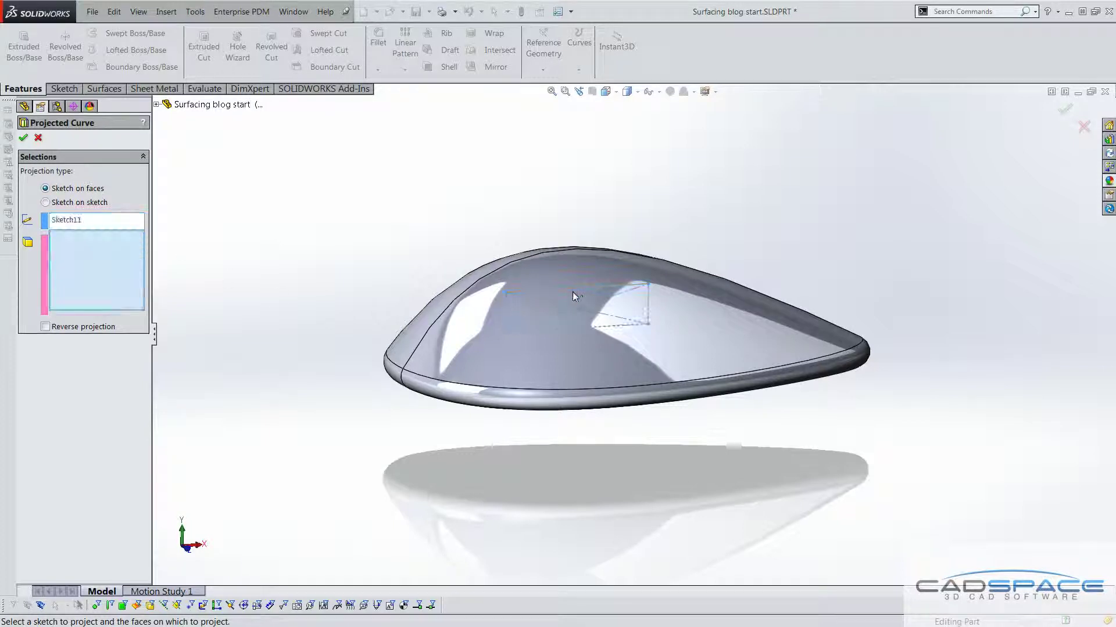
pyautogui.click(690, 346)
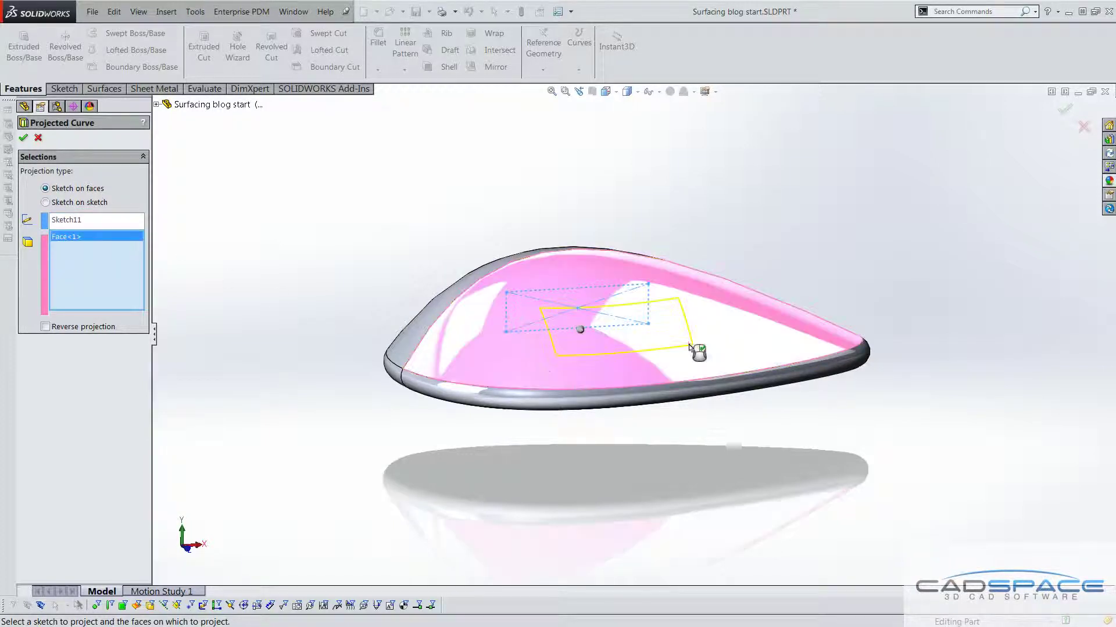
pyautogui.moveTo(652, 366)
pyautogui.mouseDown(button='middle')
pyautogui.moveTo(558, 319)
pyautogui.moveTo(573, 324)
pyautogui.moveTo(506, 388)
pyautogui.moveTo(518, 391)
pyautogui.moveTo(570, 323)
pyautogui.moveTo(643, 364)
pyautogui.mouseUp(button='middle')
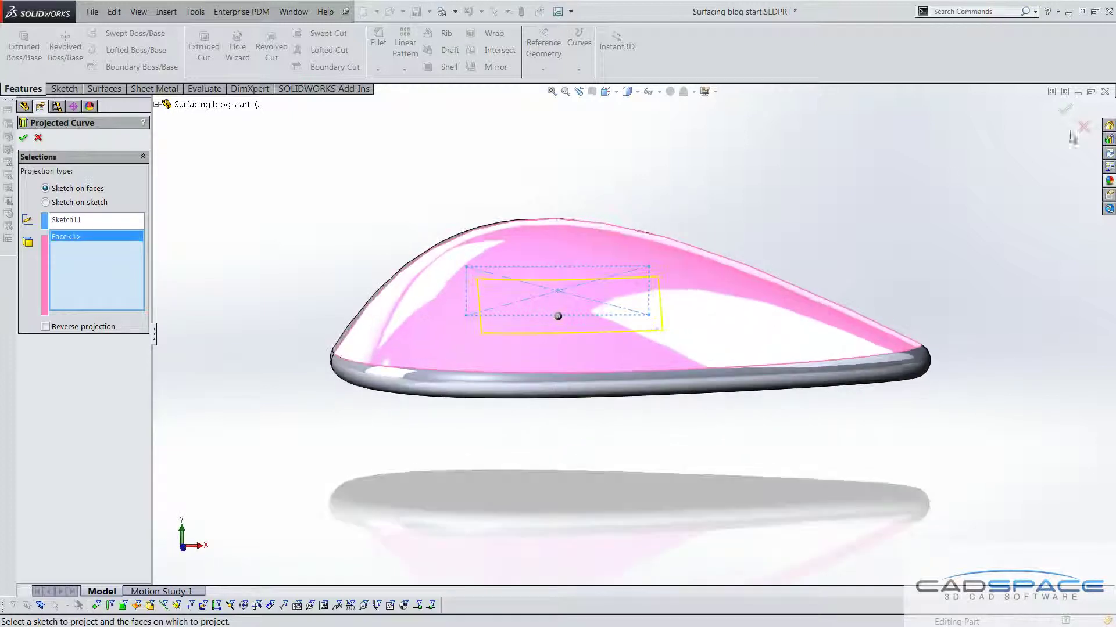
pyautogui.click(1065, 108)
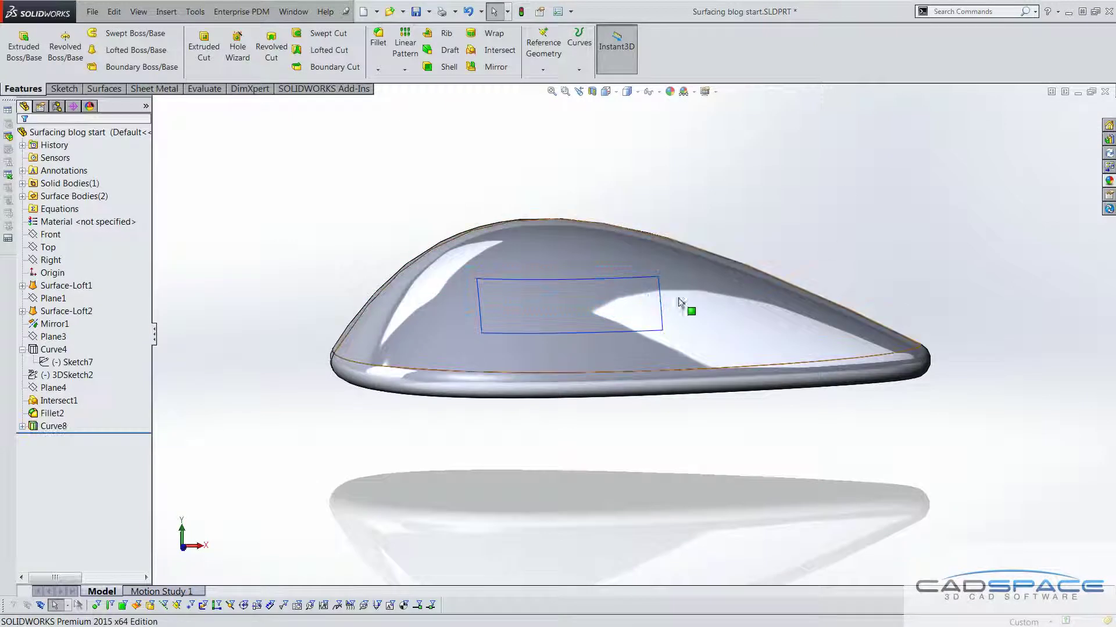
pyautogui.click(42, 428)
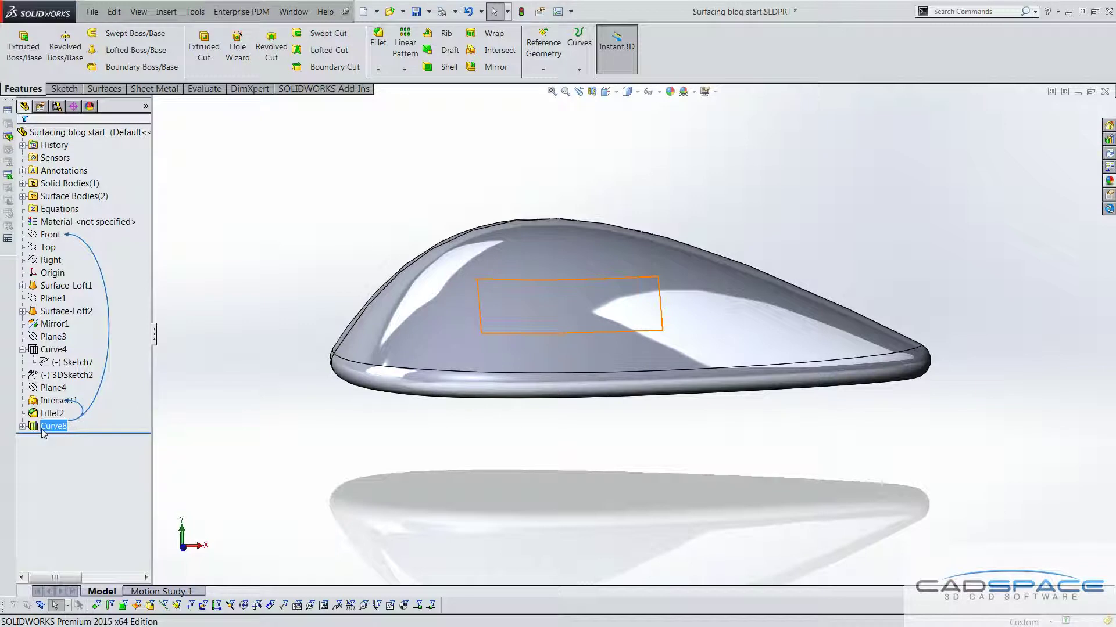
pyautogui.press('Escape')
pyautogui.moveTo(610, 311); pyautogui.dragTo(638, 327, button='middle')
pyautogui.scroll(-2, 535, 292)
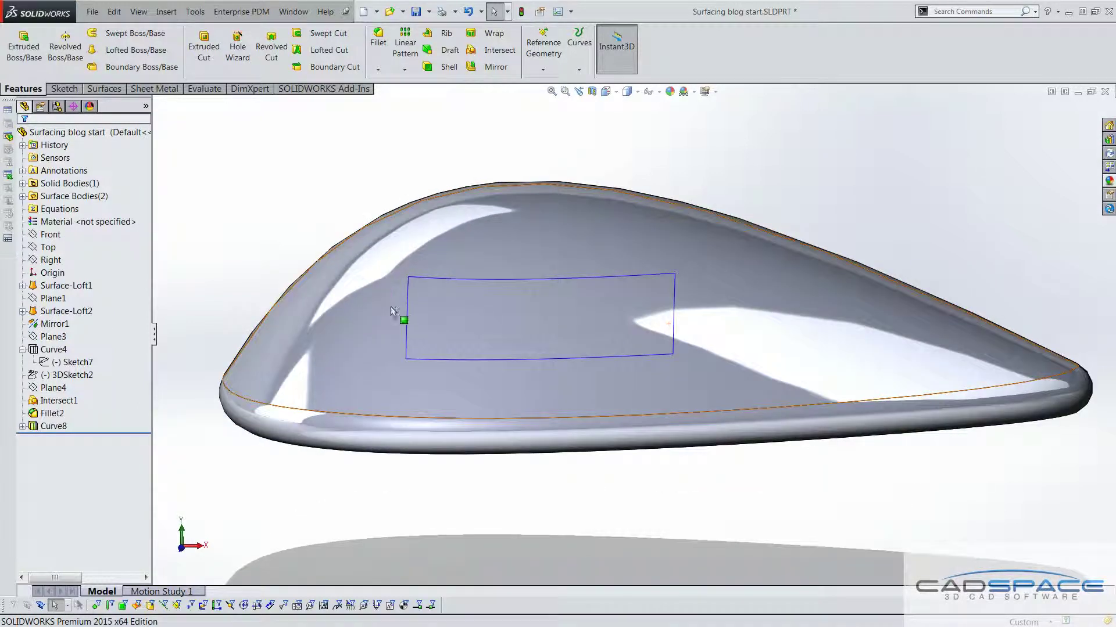
# Create 3DSketch11 by converting Curve8 and the top face's outline into 3D sketch entities.
pyautogui.click(58, 427)
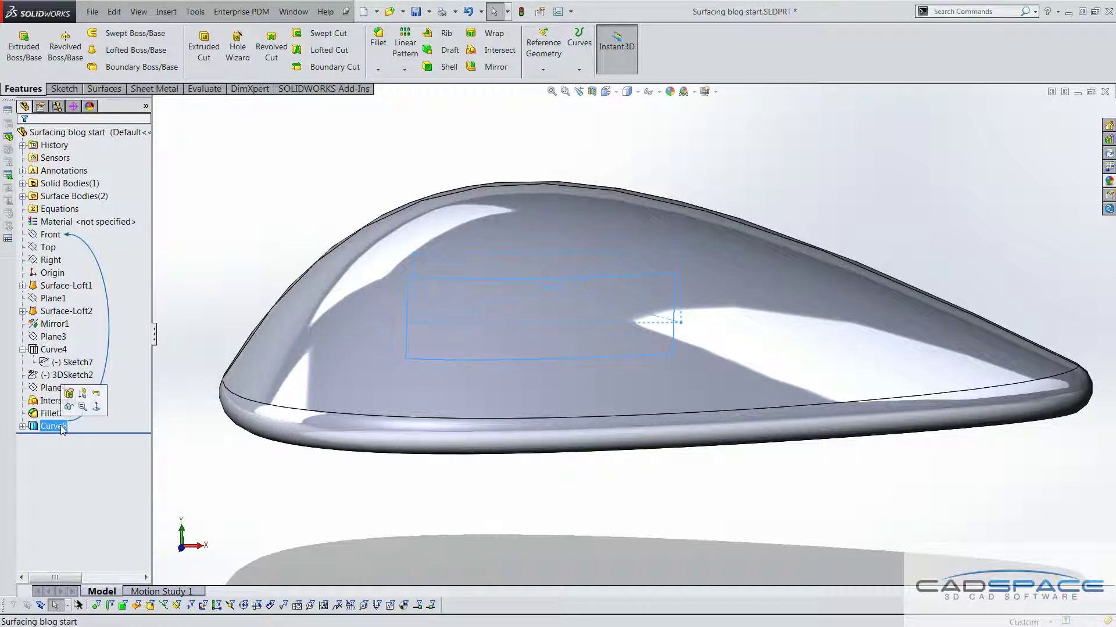
pyautogui.click(64, 89)
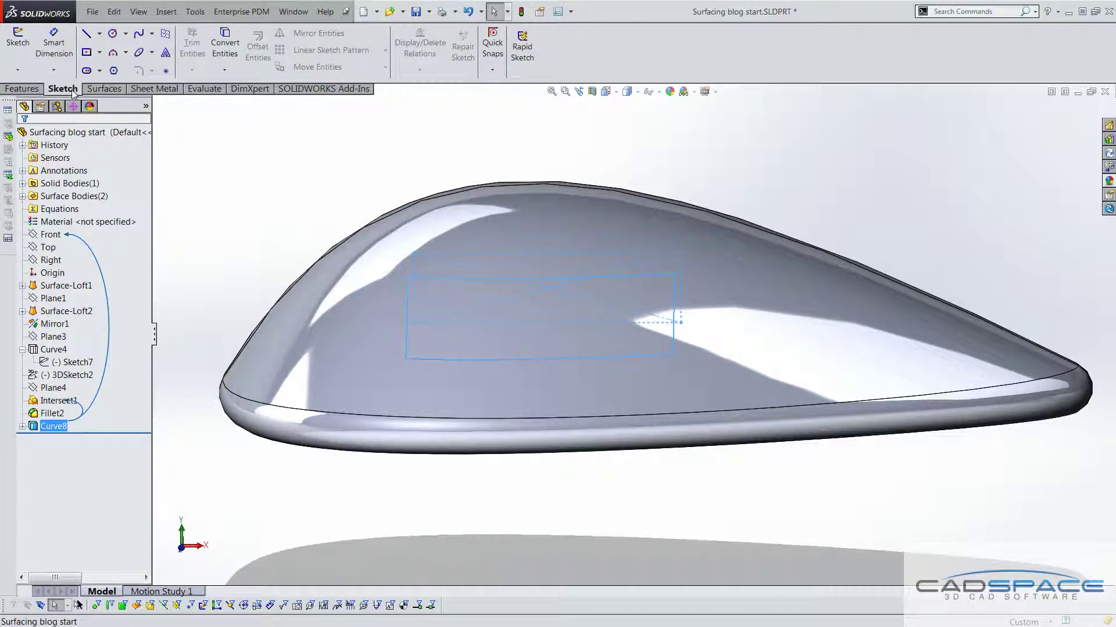
pyautogui.click(17, 69)
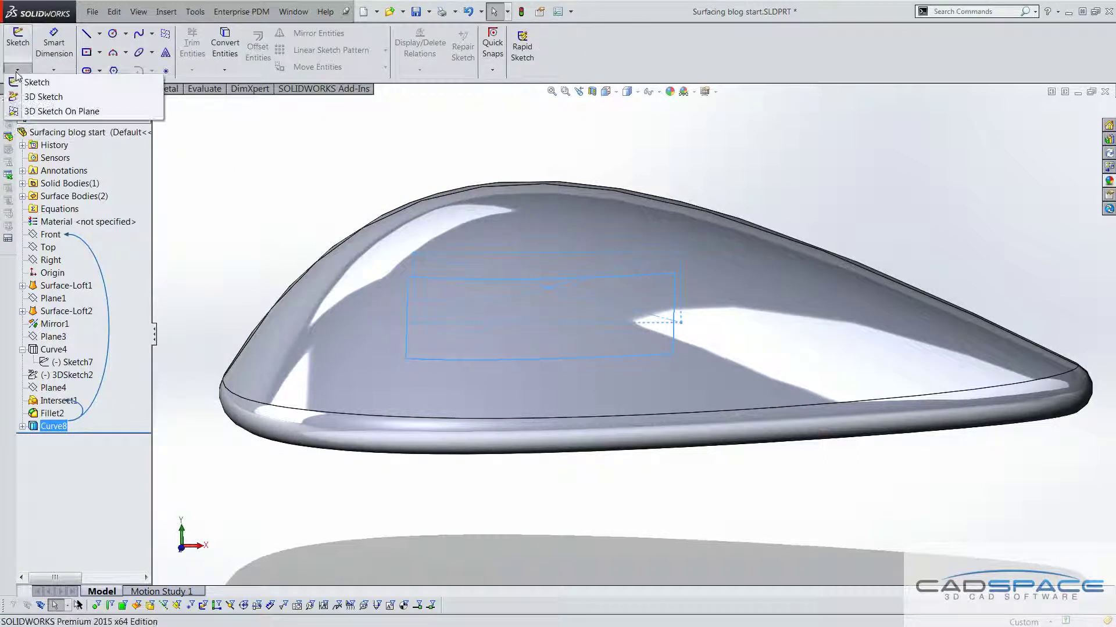
pyautogui.click(42, 97)
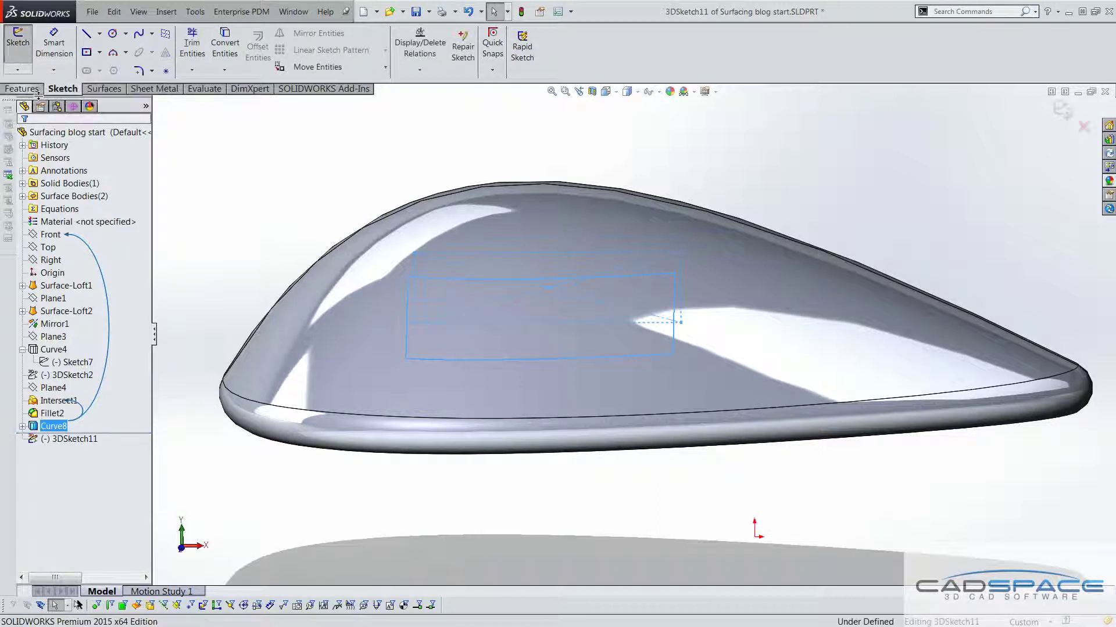
pyautogui.press('z')
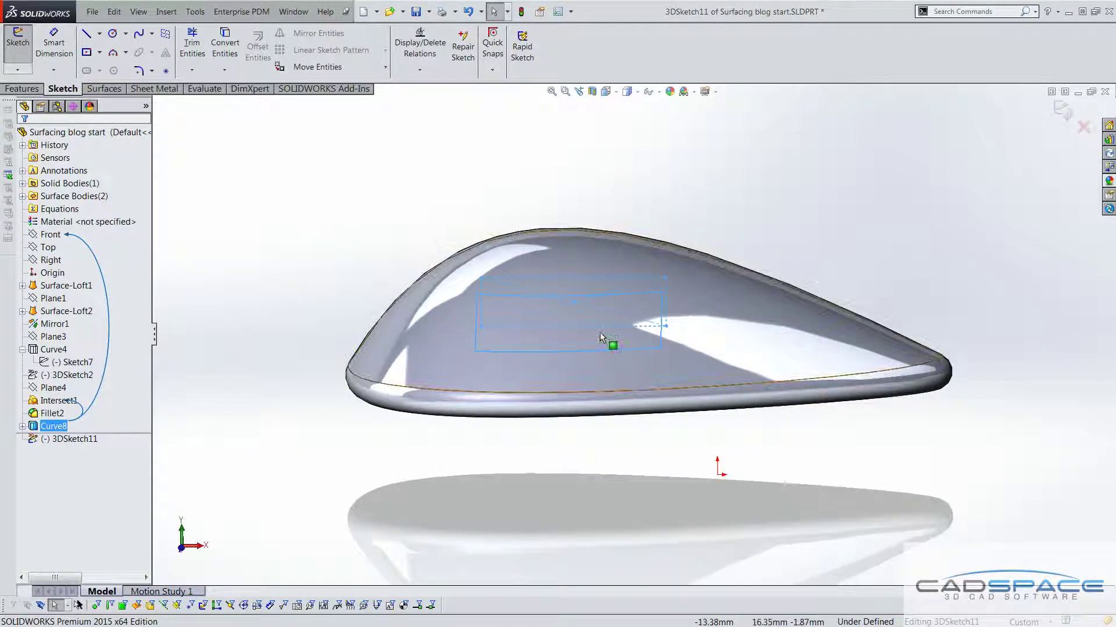
pyautogui.click(219, 47)
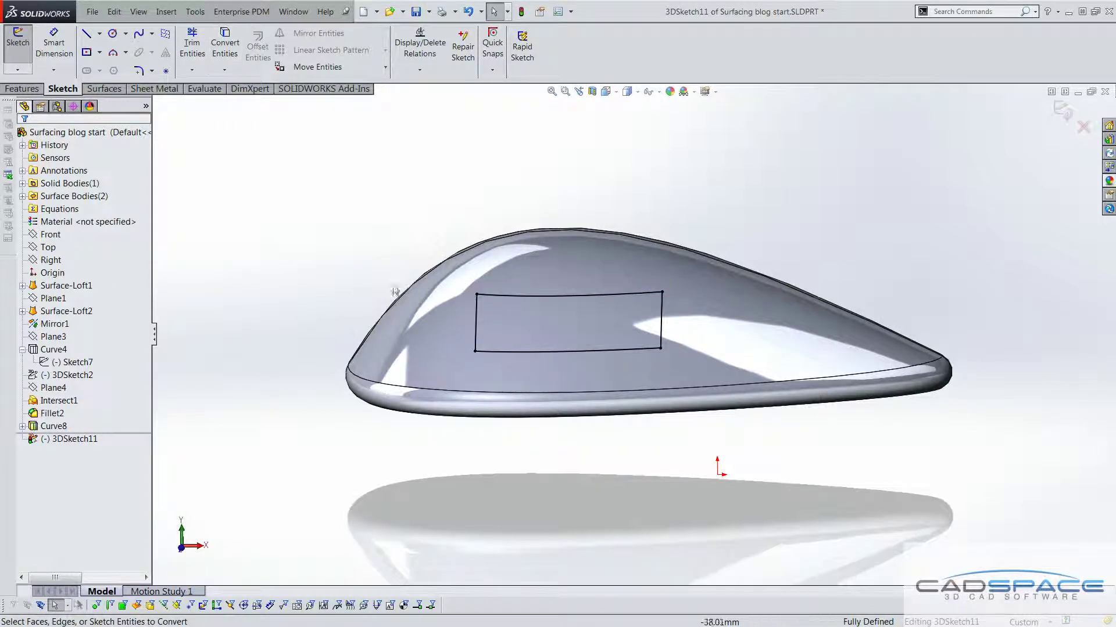
pyautogui.click(462, 291)
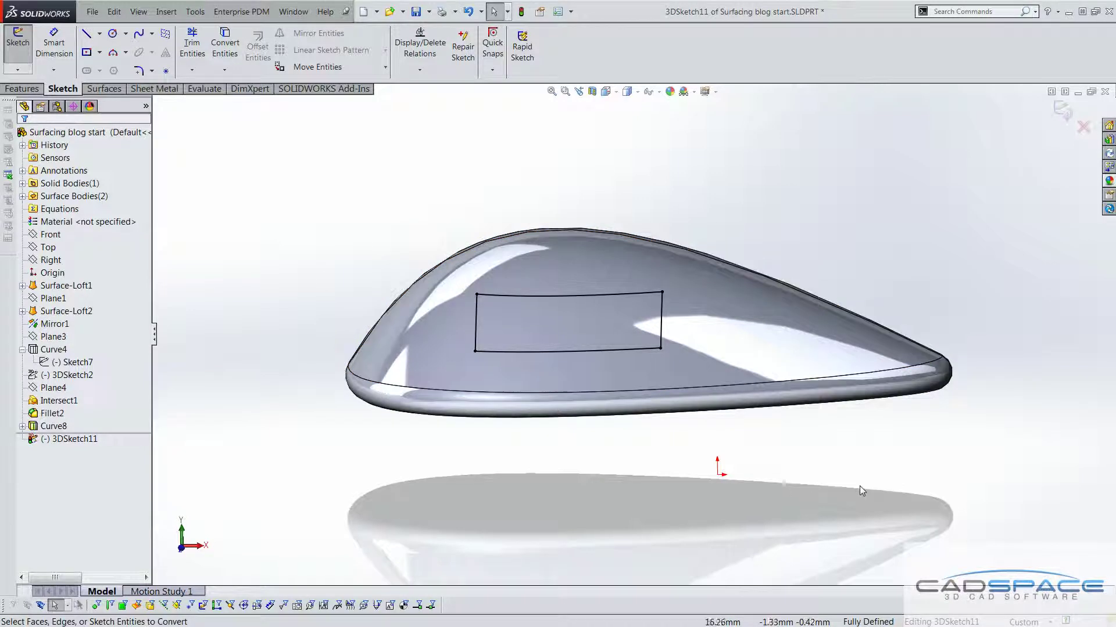
pyautogui.click(1063, 111)
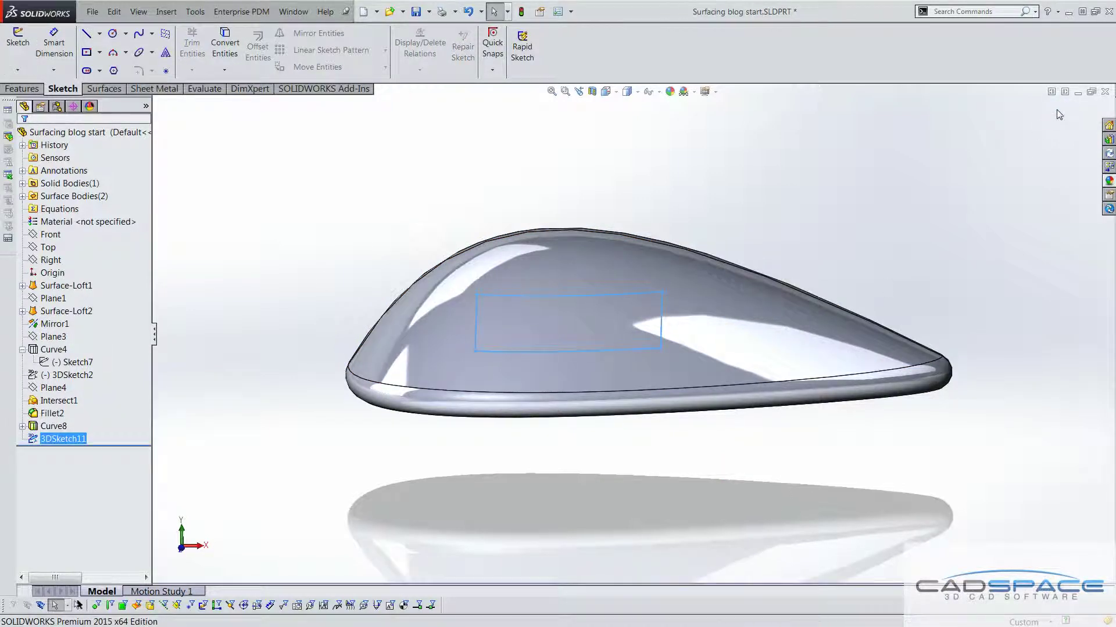
pyautogui.moveTo(797, 256)
pyautogui.mouseDown(button='middle')
pyautogui.moveTo(820, 223)
pyautogui.moveTo(858, 281)
pyautogui.mouseUp(button='middle')
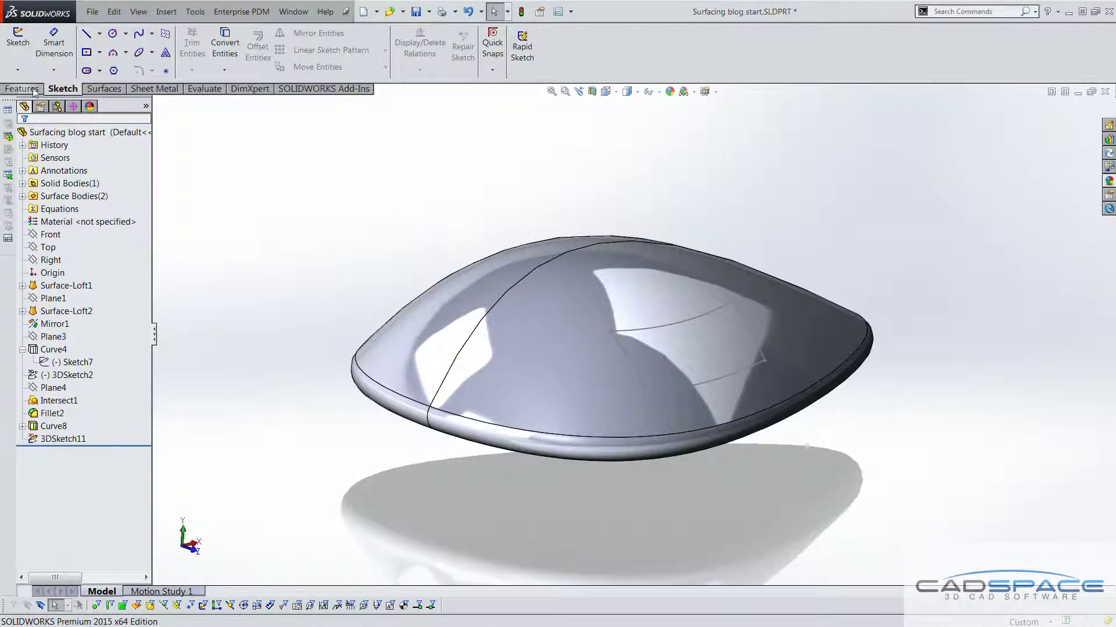
# In a new 3D sketch, draw a 3.2 mm line at 45° from the rectangle's upper curved edge.
pyautogui.click(17, 69)
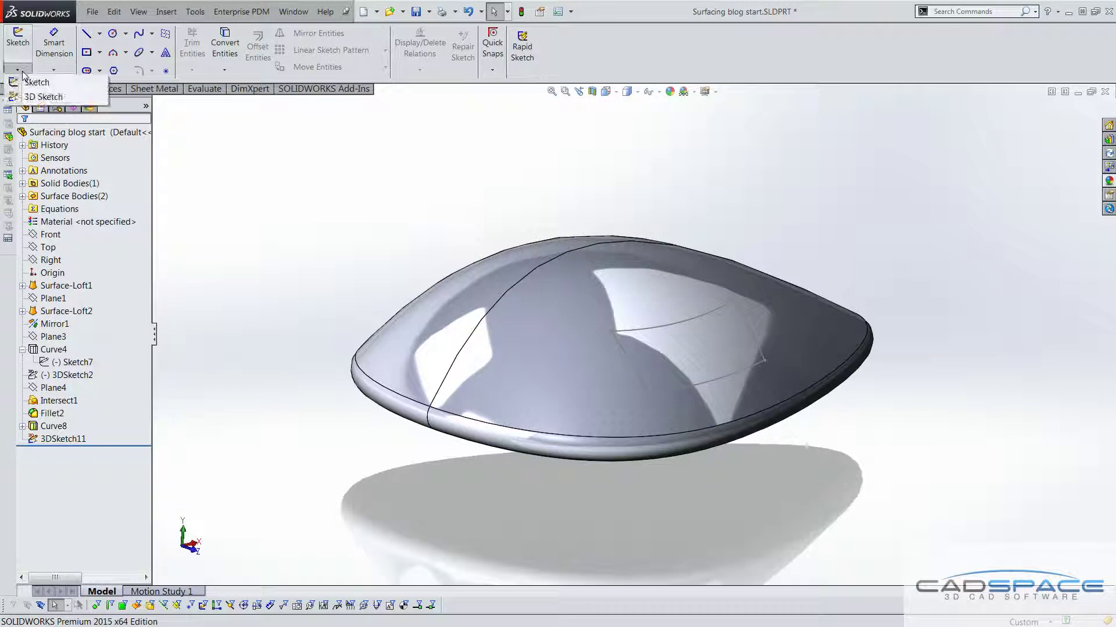
pyautogui.click(26, 100)
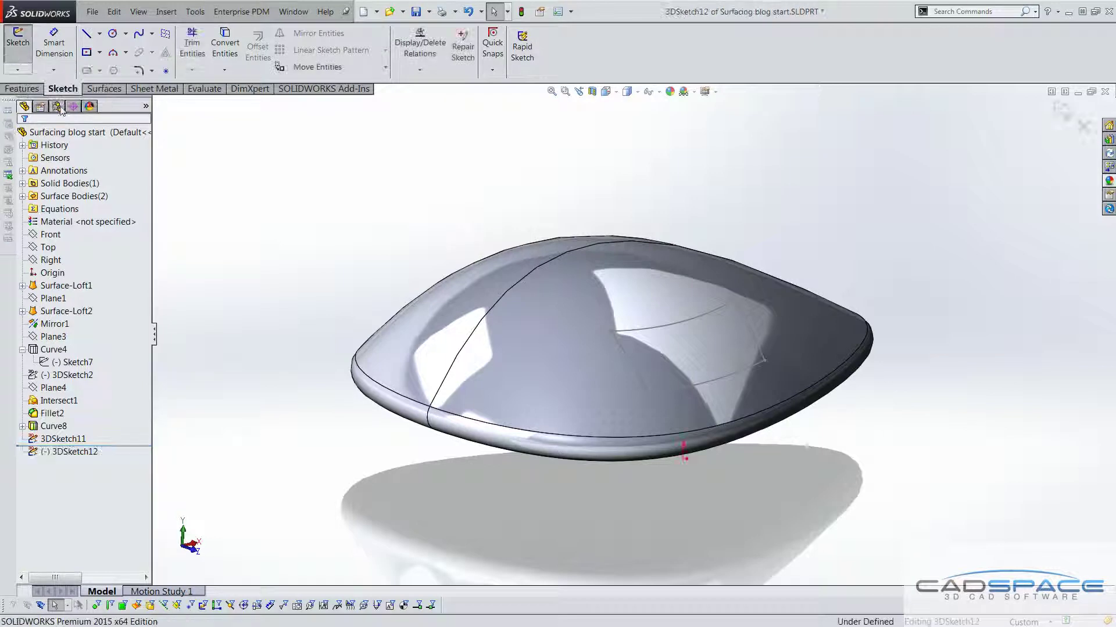
pyautogui.click(86, 34)
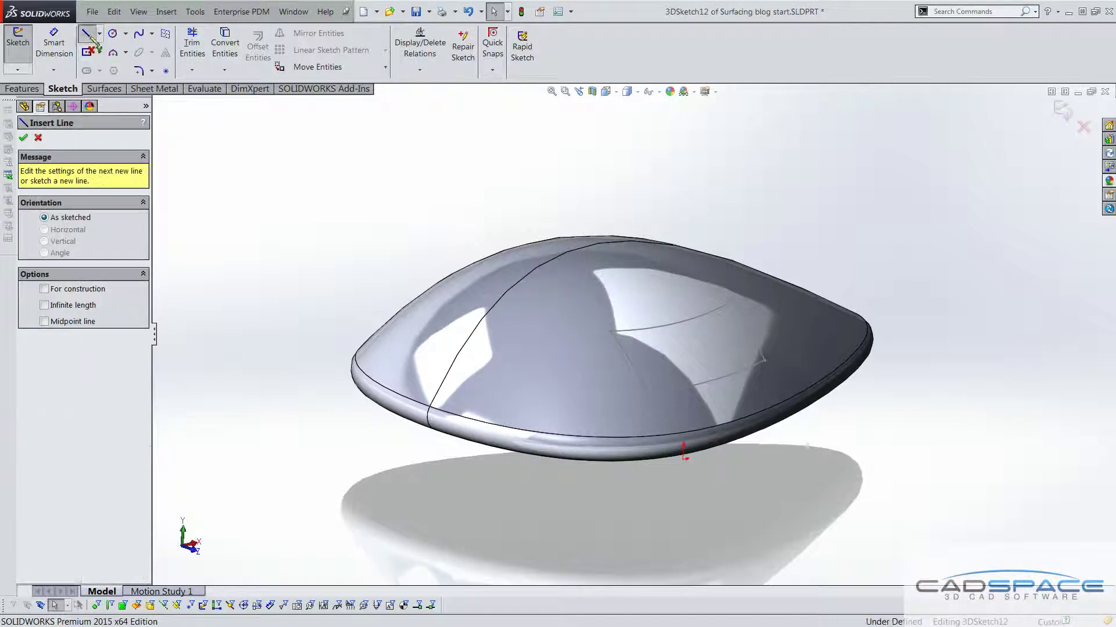
pyautogui.click(687, 321)
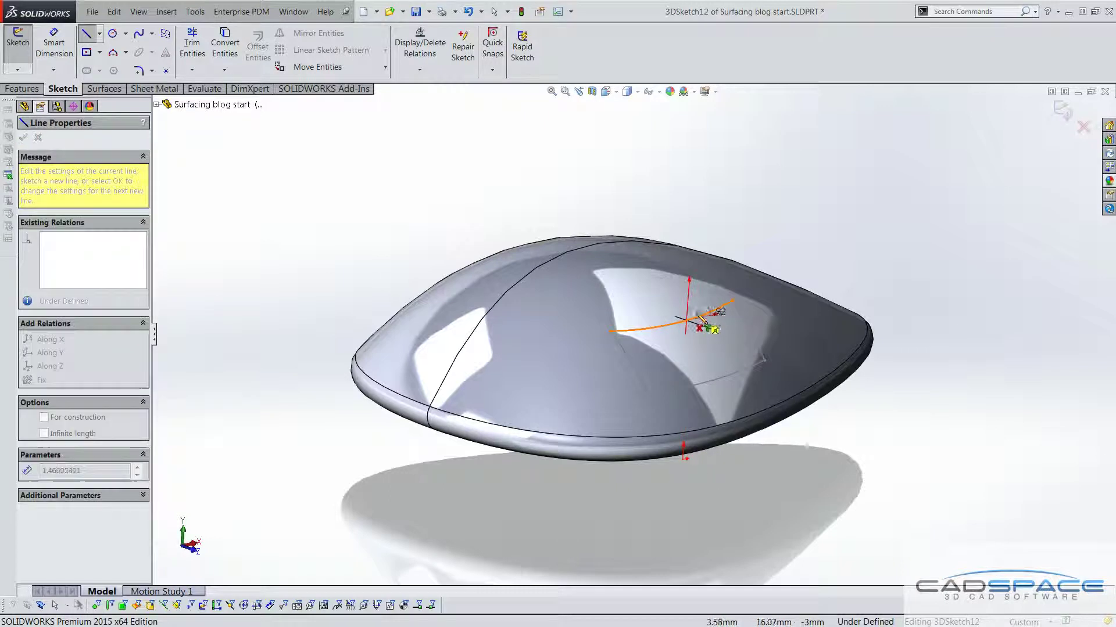
pyautogui.moveTo(700, 309)
pyautogui.mouseDown(button='middle')
pyautogui.moveTo(738, 314)
pyautogui.moveTo(668, 313)
pyautogui.moveTo(656, 330)
pyautogui.moveTo(663, 314)
pyautogui.moveTo(700, 302)
pyautogui.mouseUp(button='middle')
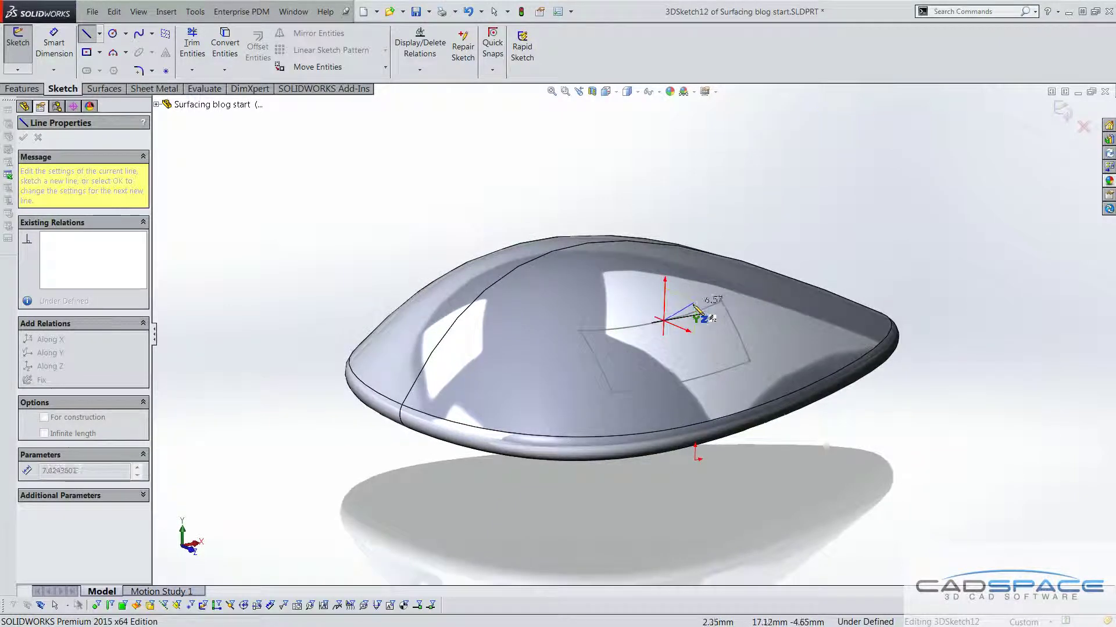
pyautogui.moveTo(713, 315); pyautogui.dragTo(804, 302, button='middle')
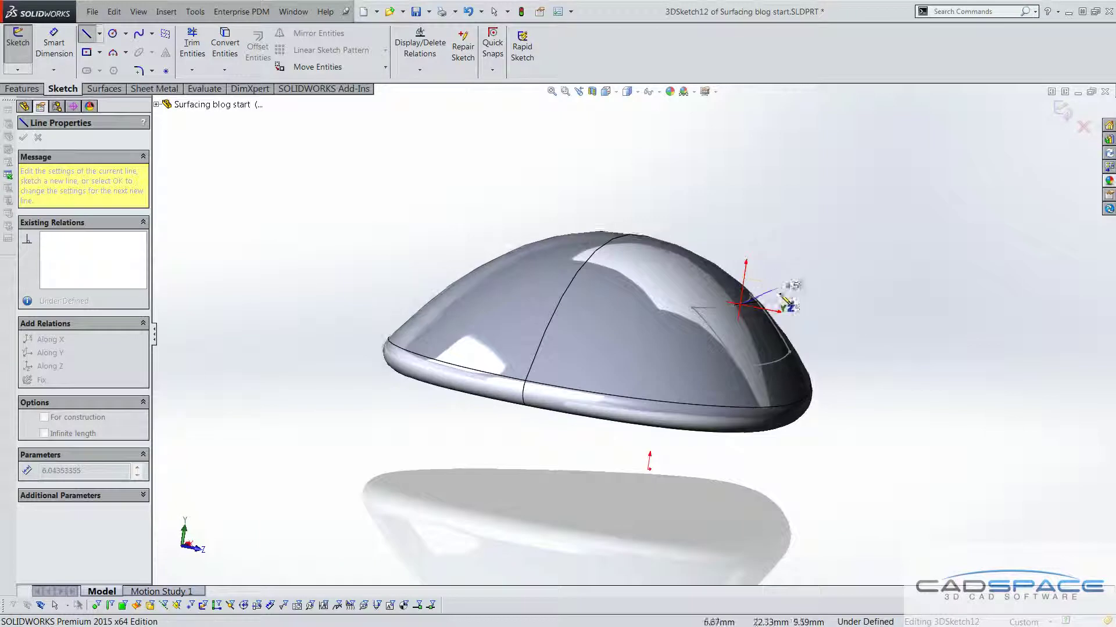
pyautogui.scroll(-6, 749, 300)
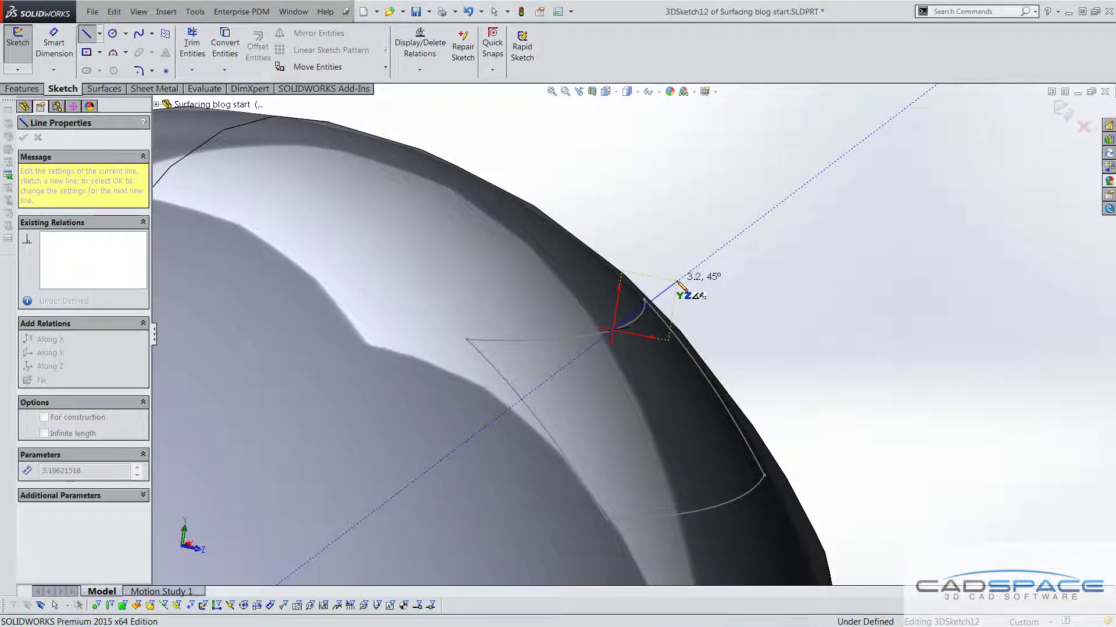
pyautogui.click(678, 283)
pyautogui.press('Escape')
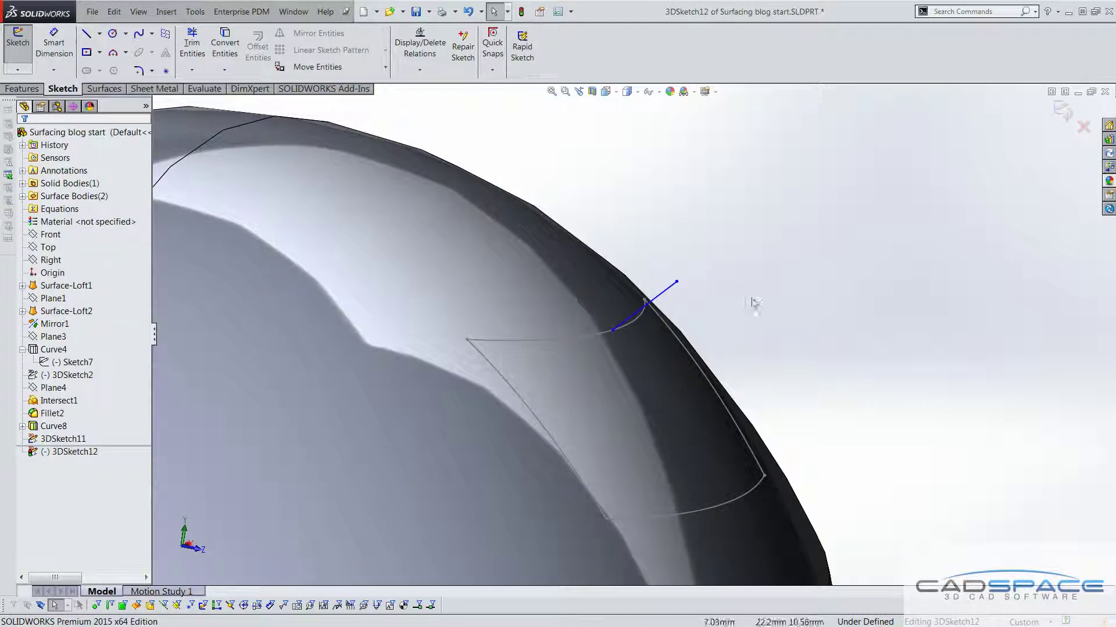
pyautogui.press('f')
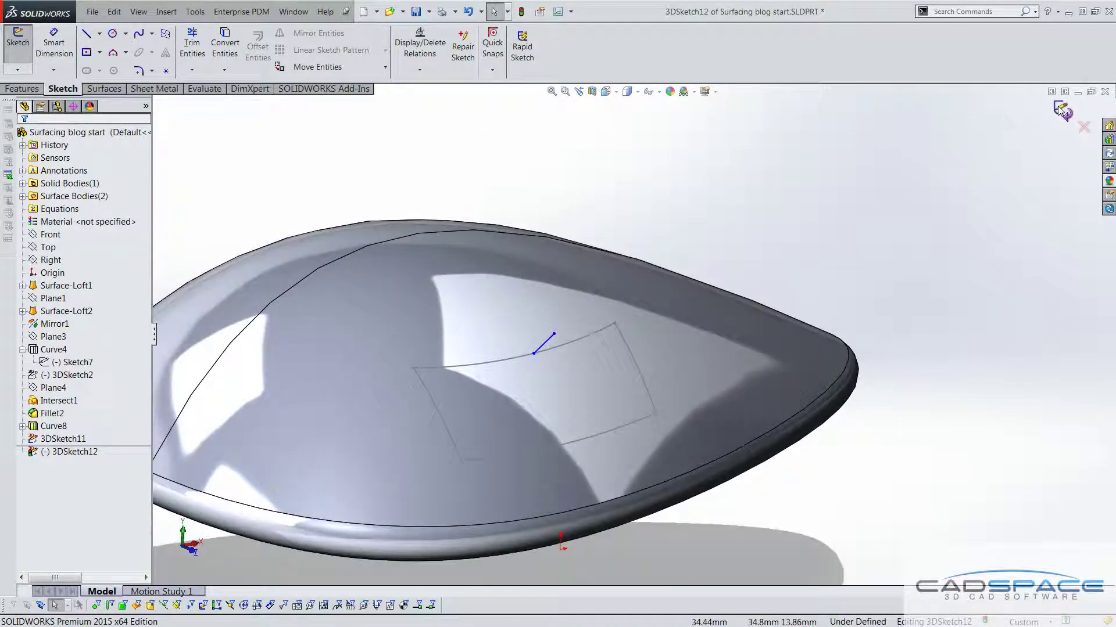
pyautogui.click(1049, 116)
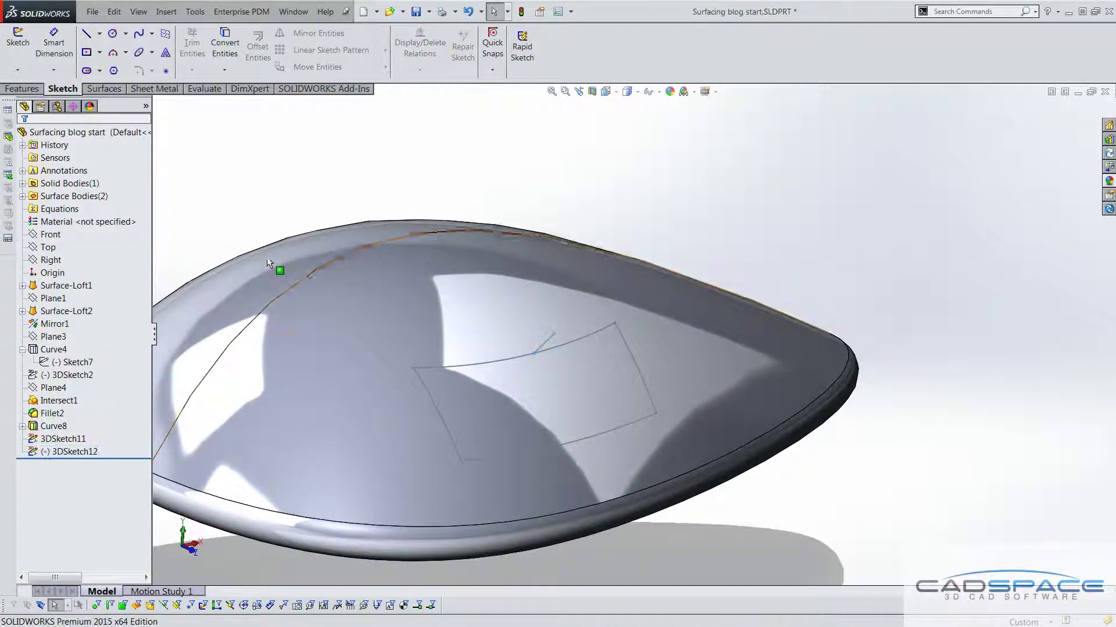
# Set up an Extruded Cut of the 3DSketch11 contour, Blind 2.00 mm, reversed along Line1@3DSketch12.
pyautogui.click(22, 89)
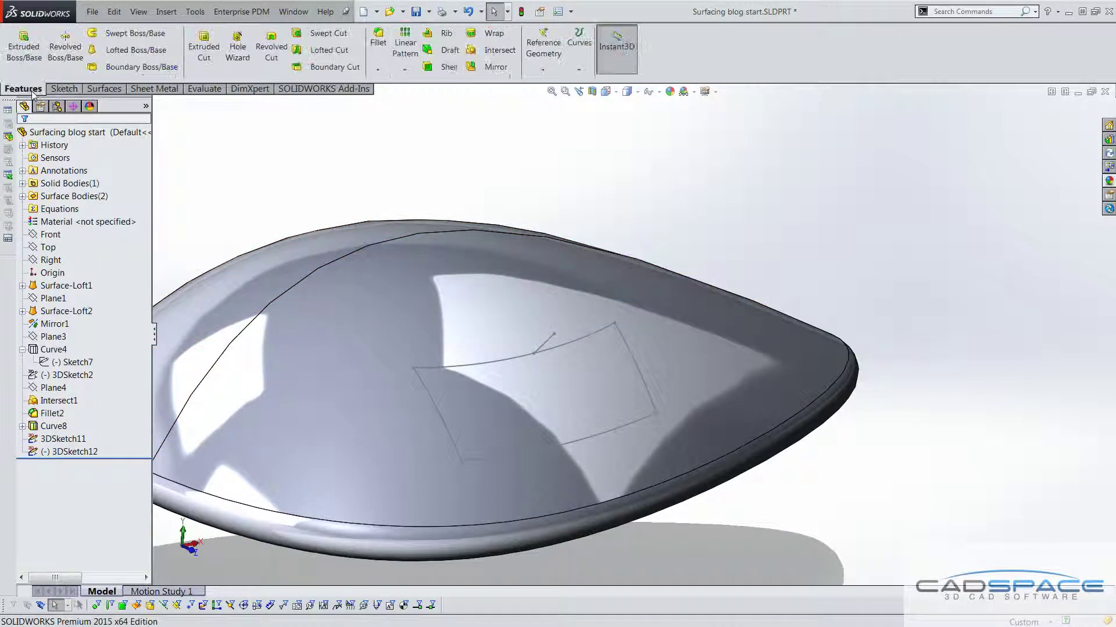
pyautogui.click(203, 43)
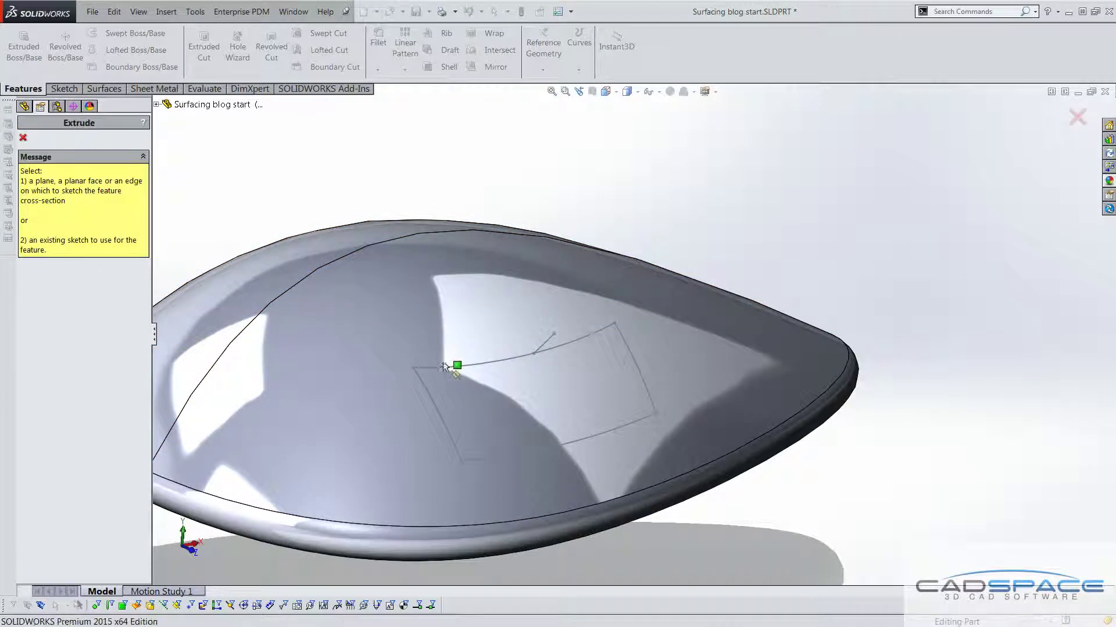
pyautogui.click(450, 370)
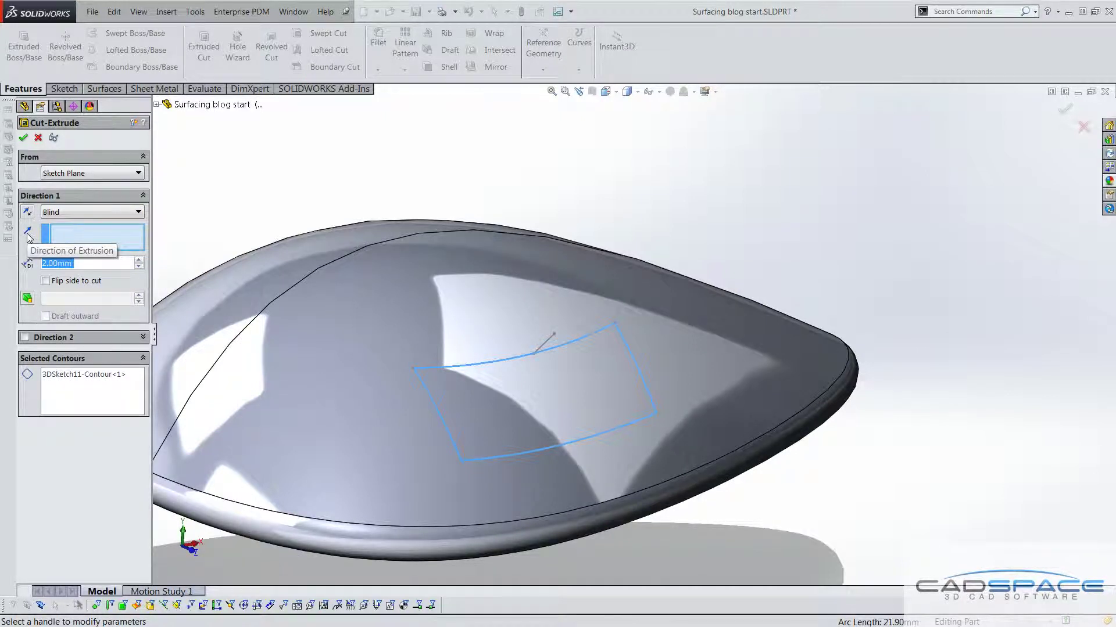
pyautogui.click(545, 344)
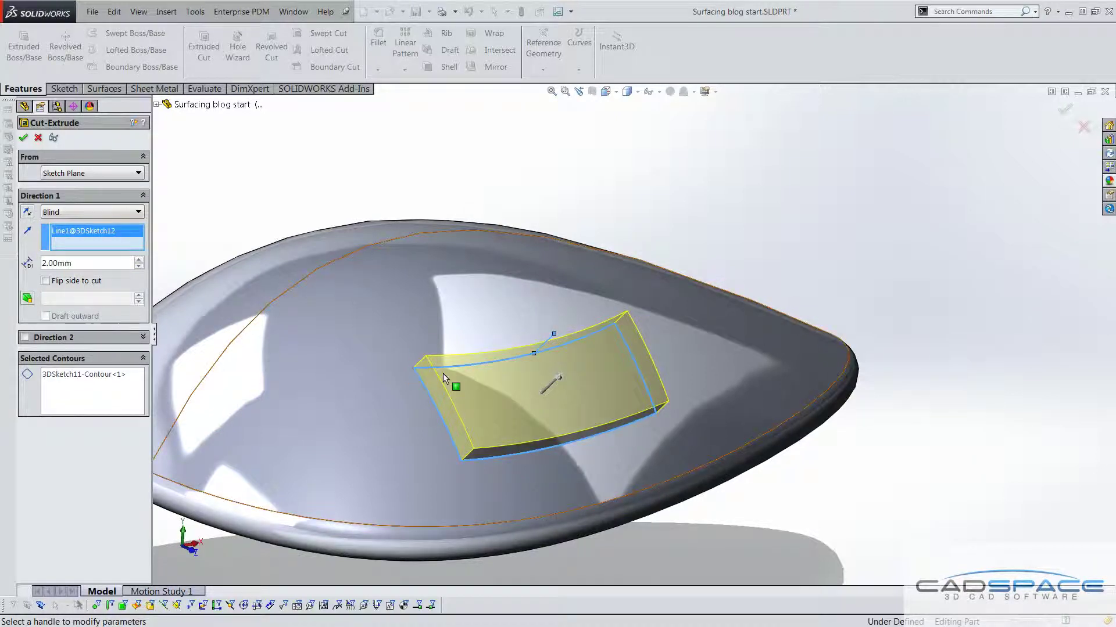
pyautogui.click(28, 212)
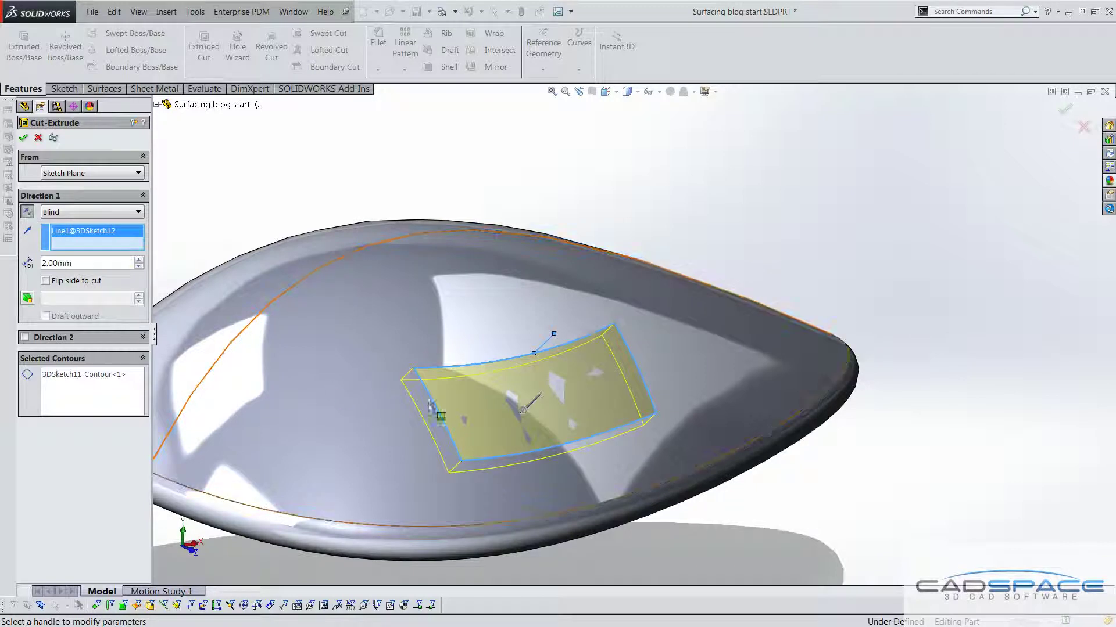
pyautogui.moveTo(350, 372); pyautogui.dragTo(443, 348, button='middle')
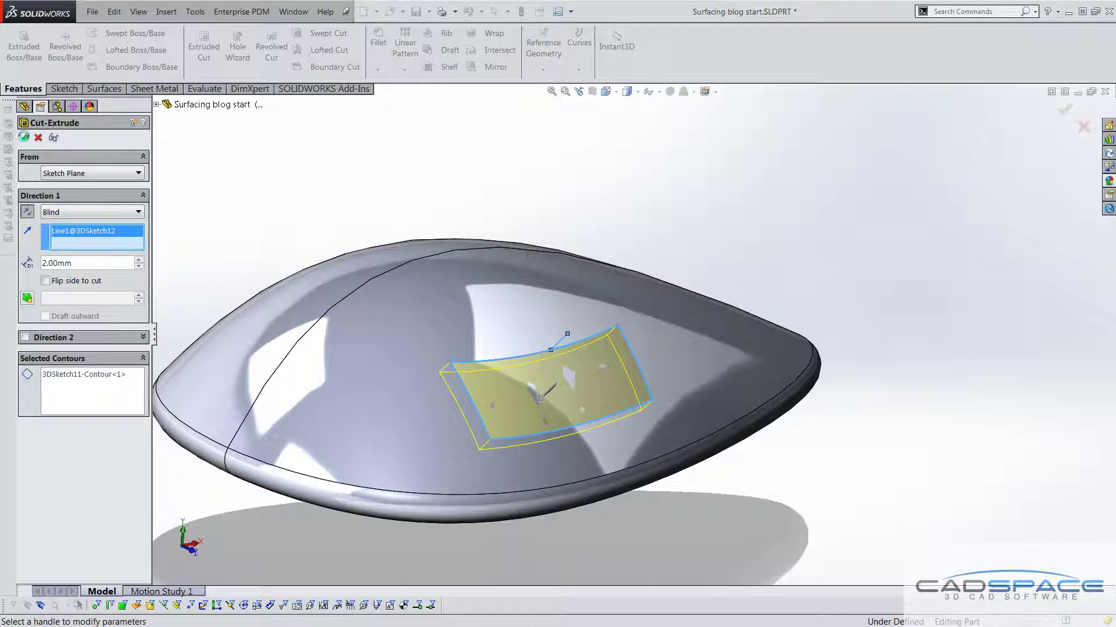
# Accept the cut with only Body 1 kept as a selected body, producing Cut-Extrude5.
pyautogui.click(24, 138)
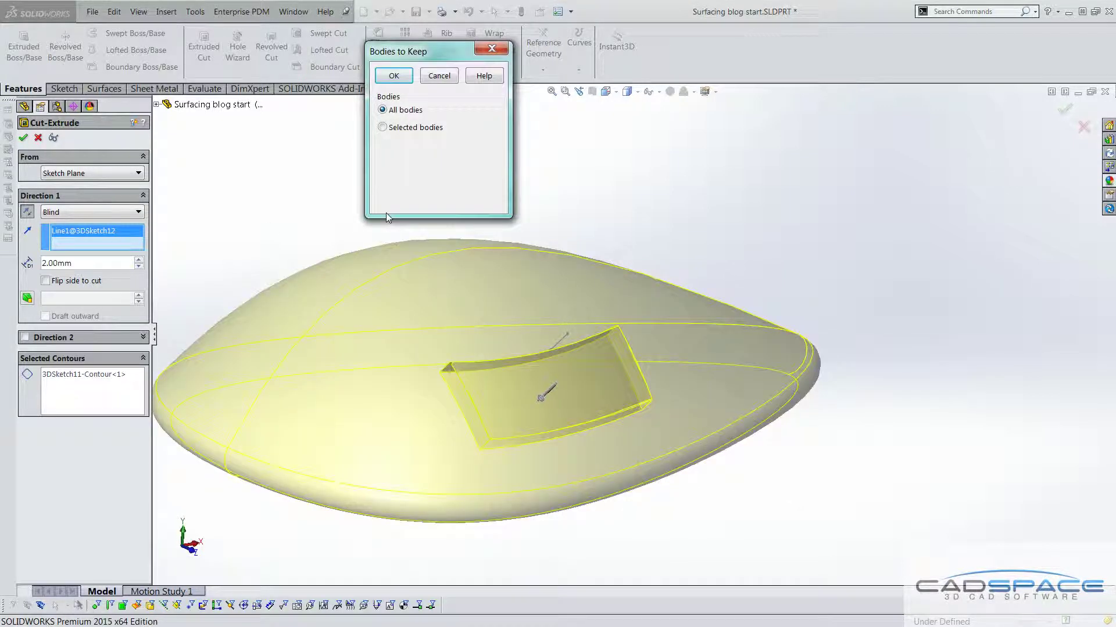
pyautogui.click(416, 127)
pyautogui.click(380, 146)
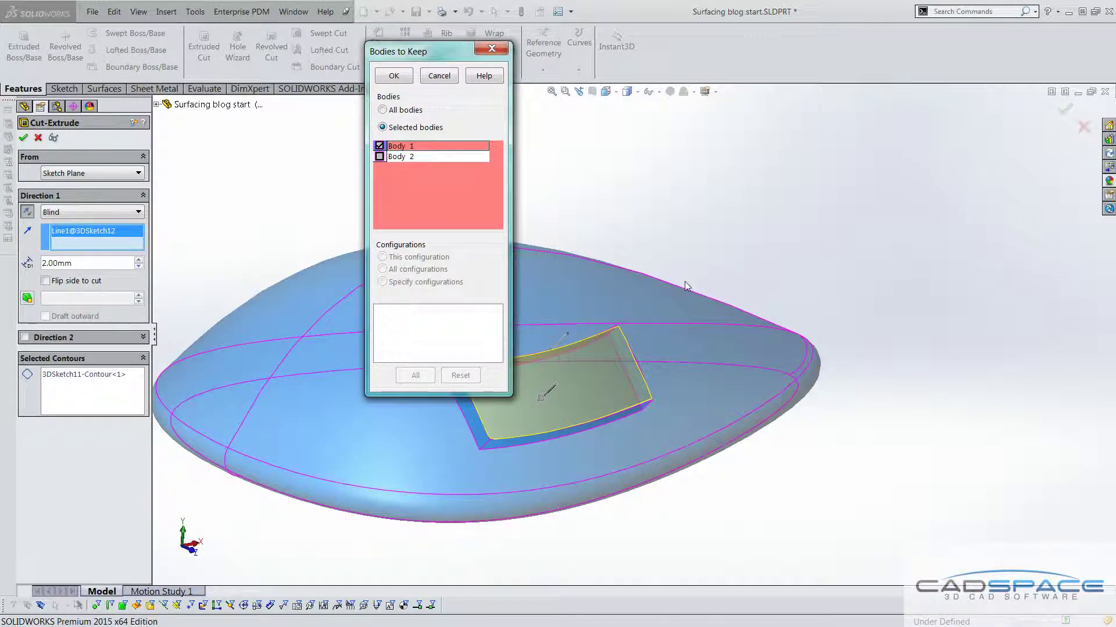
pyautogui.click(399, 79)
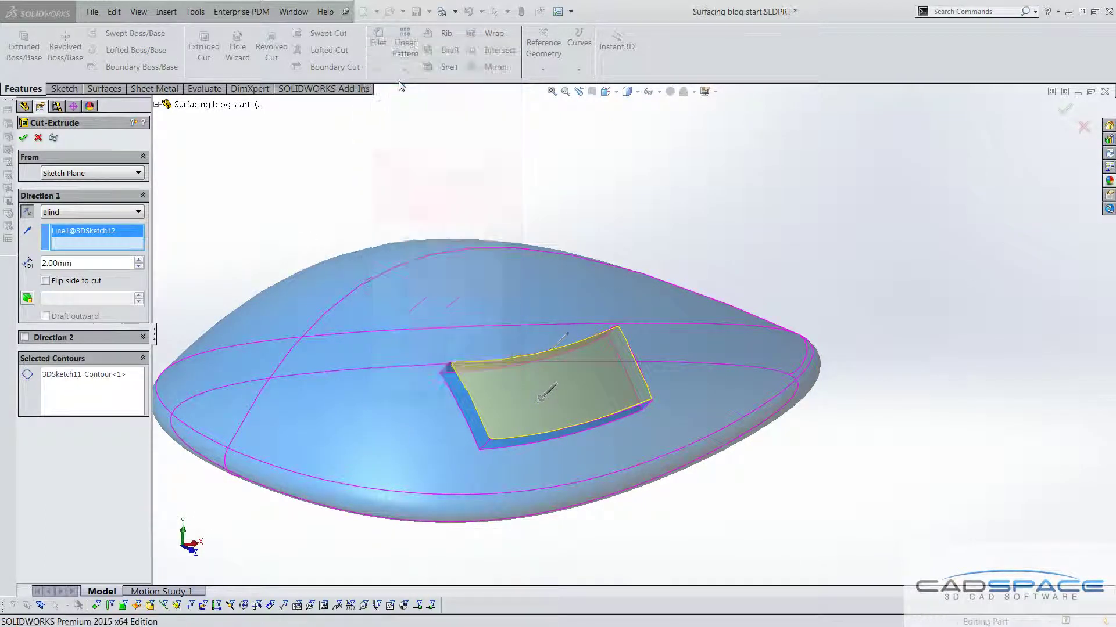
pyautogui.click(563, 342)
pyautogui.press('Escape')
pyautogui.scroll(-5, 570, 349)
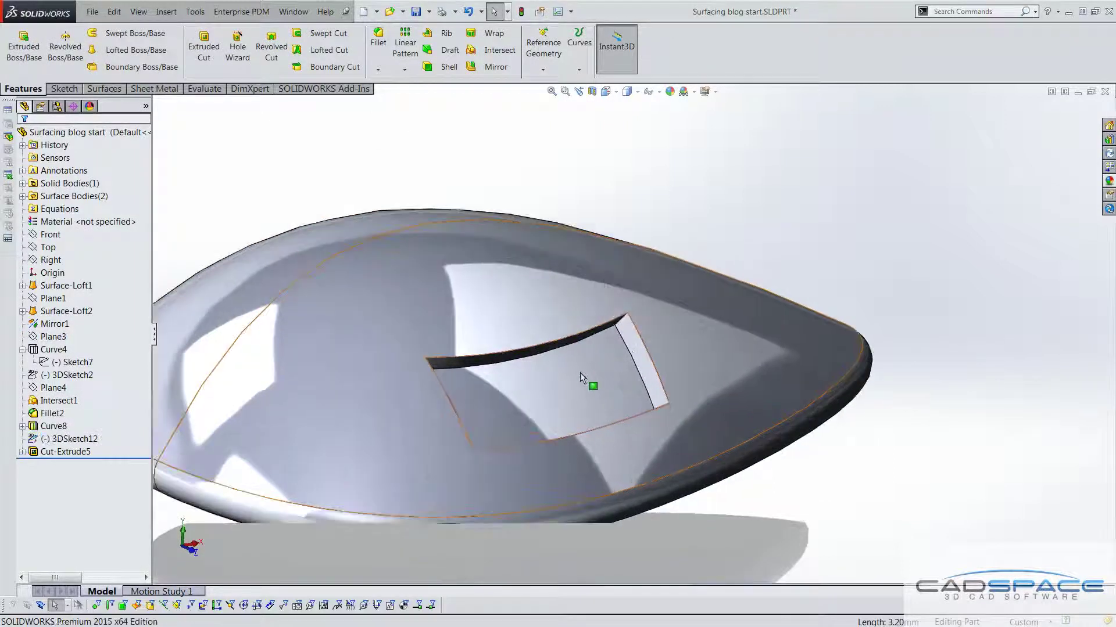
pyautogui.moveTo(560, 329); pyautogui.dragTo(465, 356, button='middle')
pyautogui.press('f')
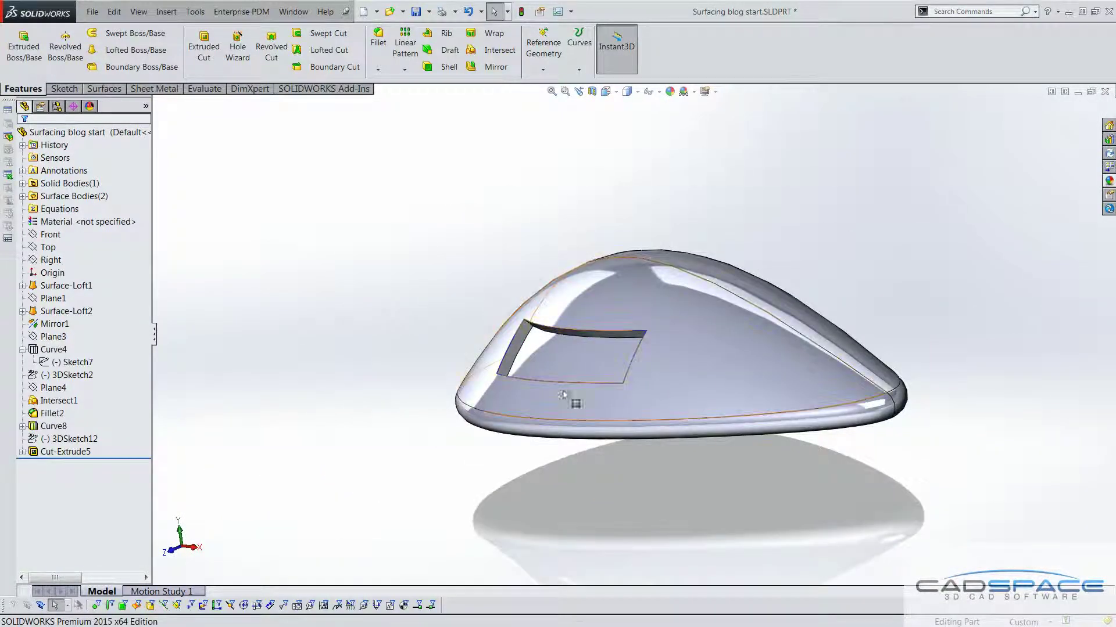
pyautogui.moveTo(637, 384); pyautogui.dragTo(754, 356, button='middle')
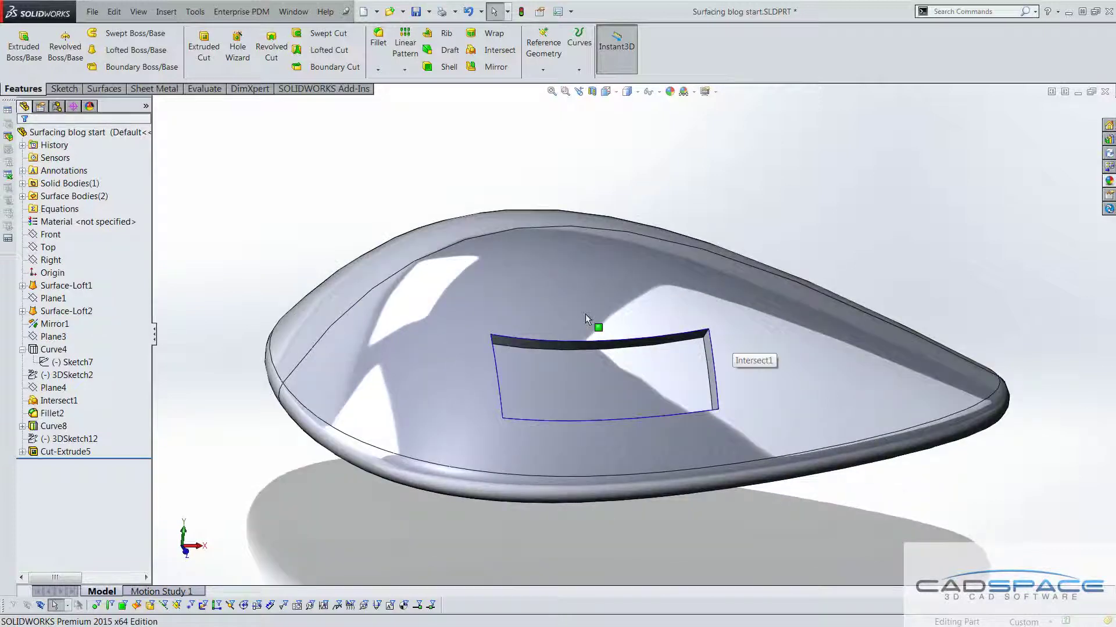
pyautogui.moveTo(593, 321); pyautogui.dragTo(705, 314, button='middle')
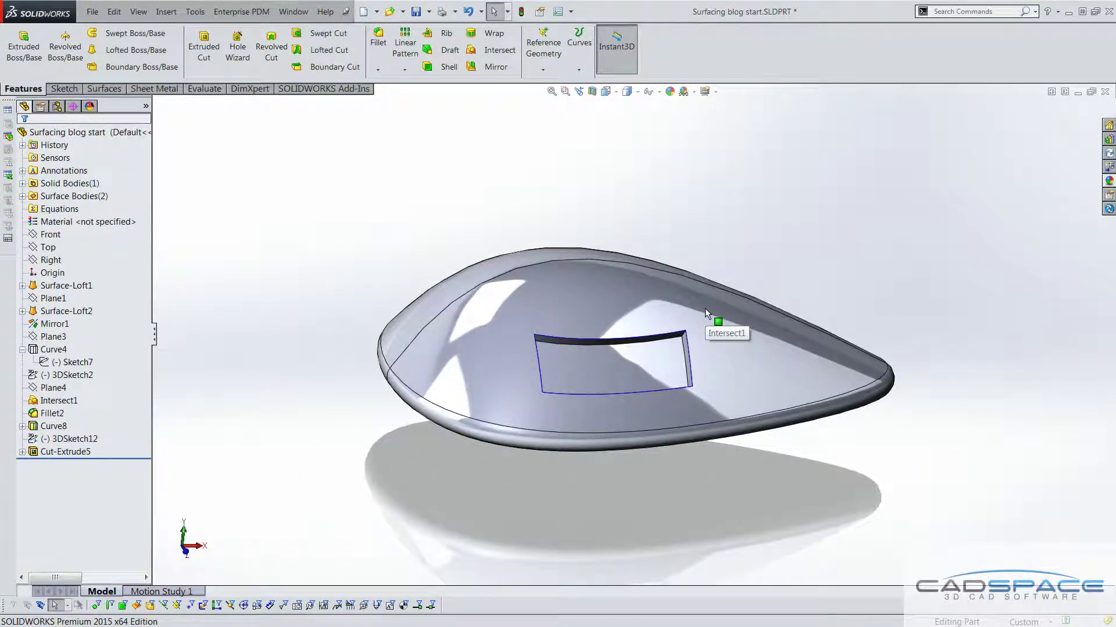